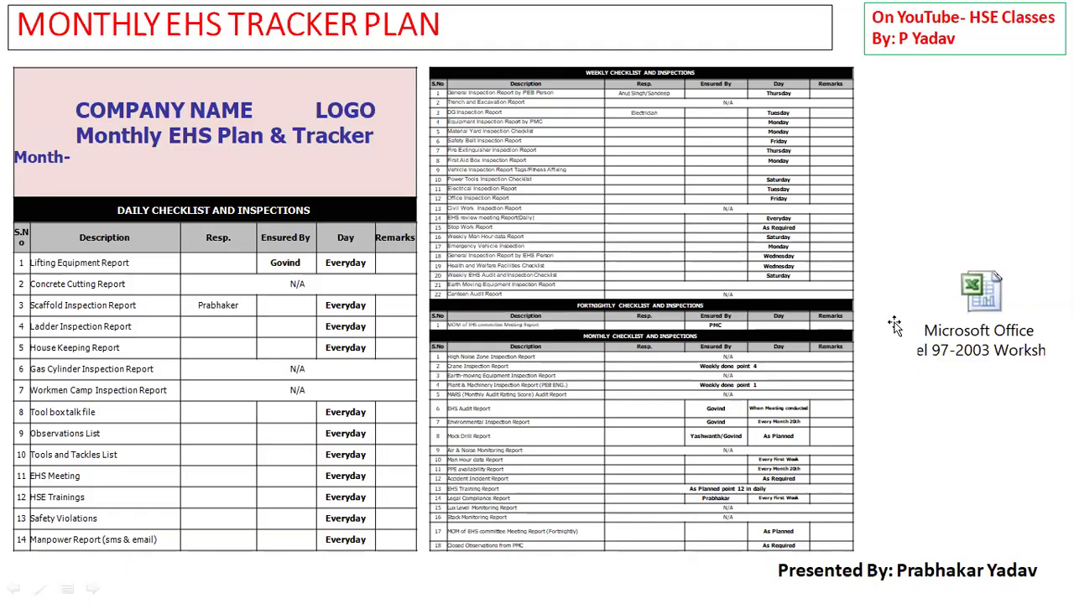
Exit the slide show and open the embedded Excel worksheet on slide 2 in a maximized window
key(Escape)
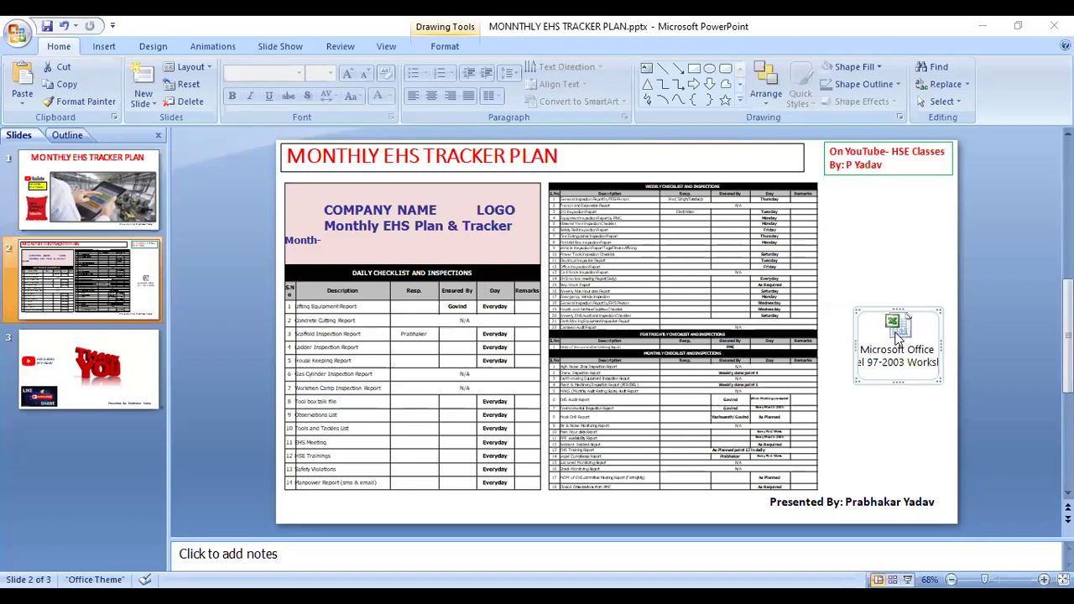
double_click(906, 315)
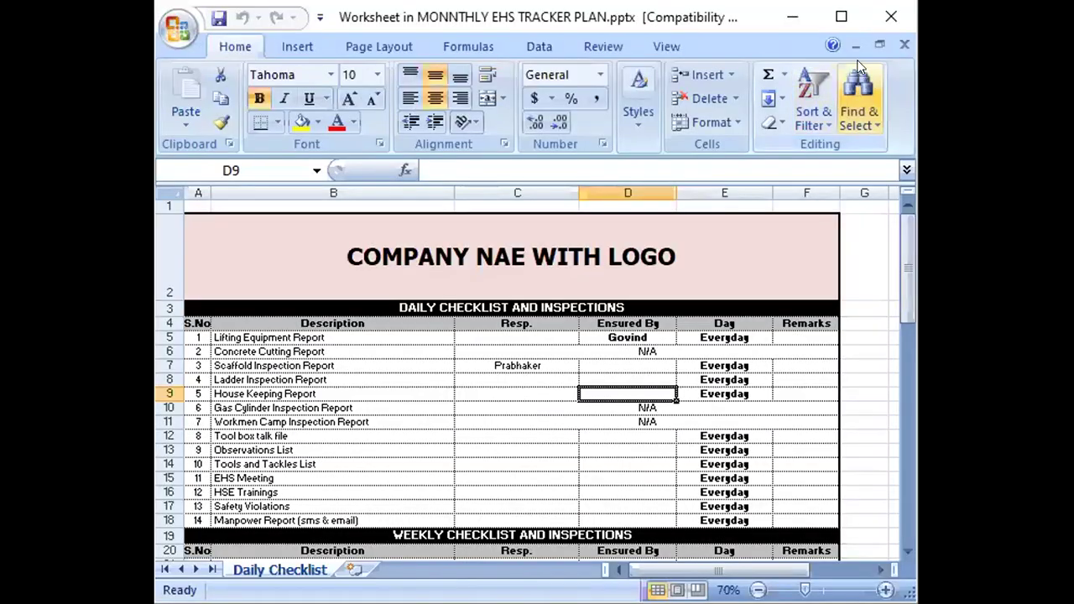
click(842, 26)
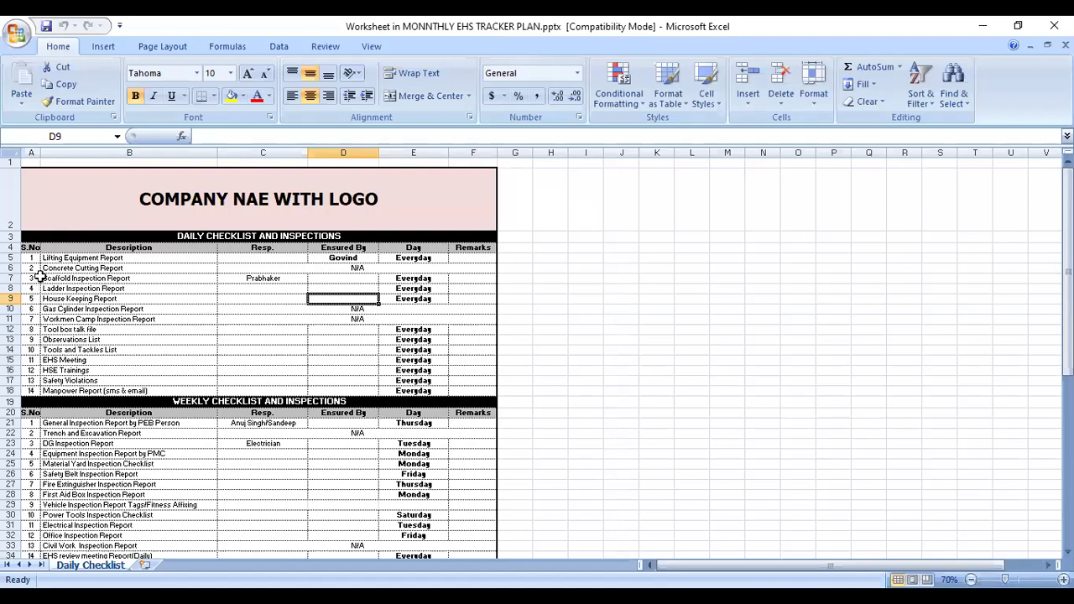
Format the daily checklist range from the S.No header row through row 17 in Calibri at size 12
drag(31, 250, 399, 380)
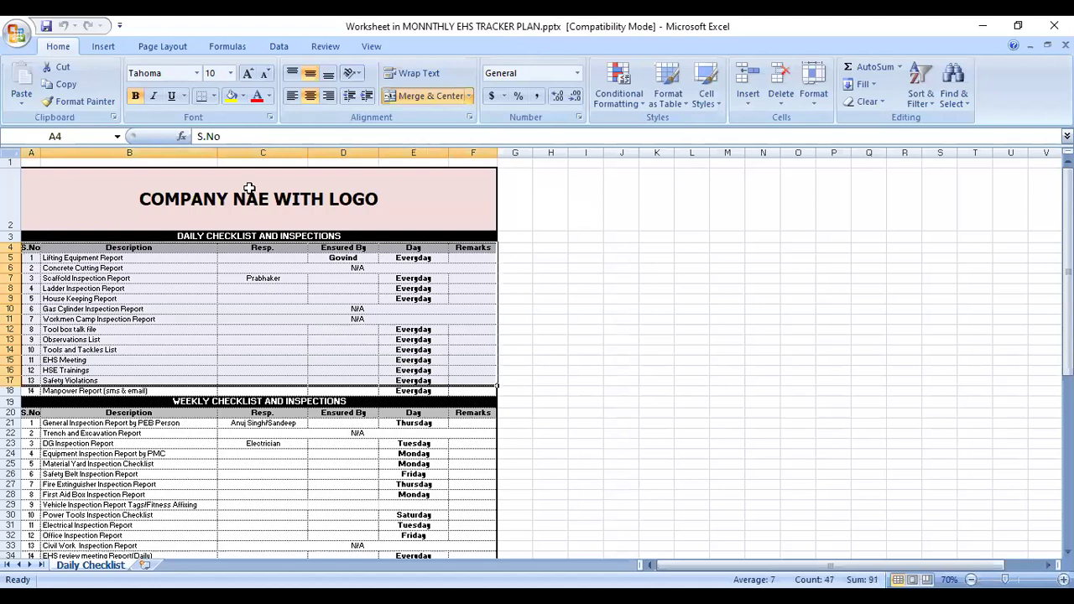
click(249, 76)
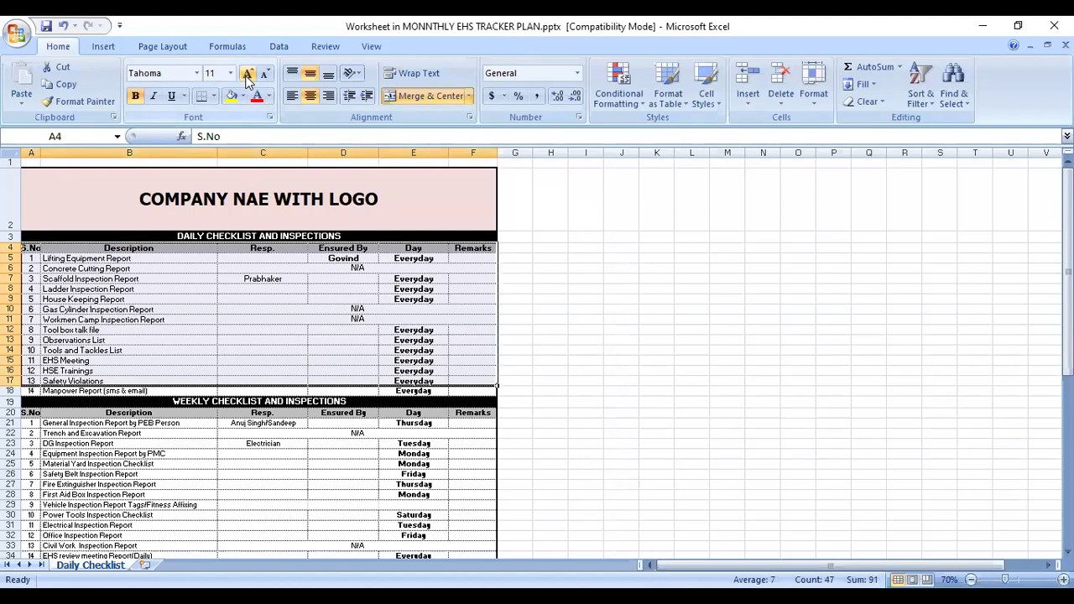
click(248, 76)
click(183, 71)
text(Cambria)
text(l)
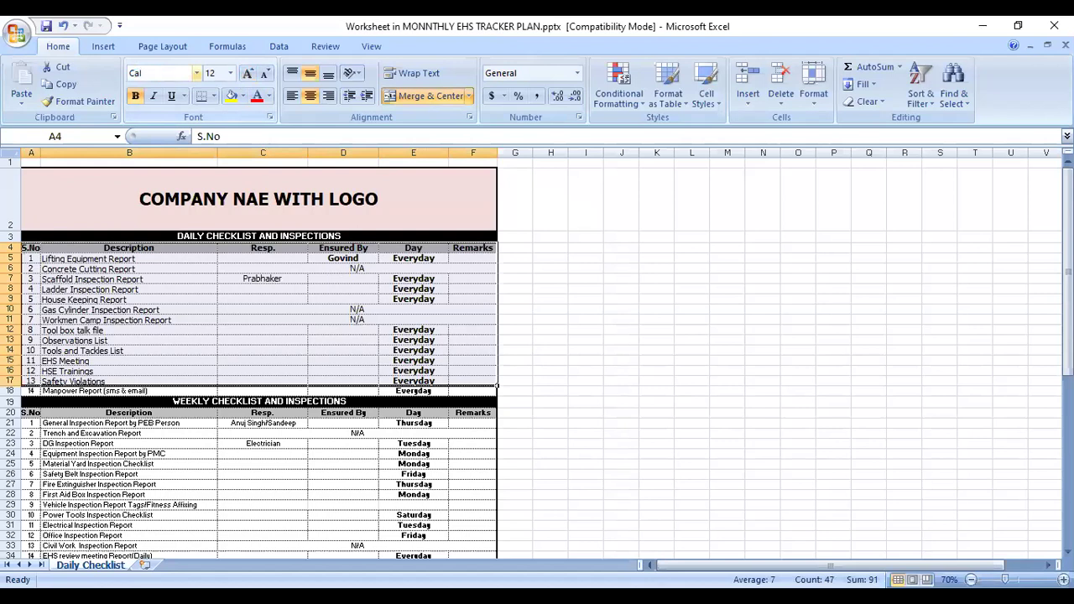
text(l)
key(Return)
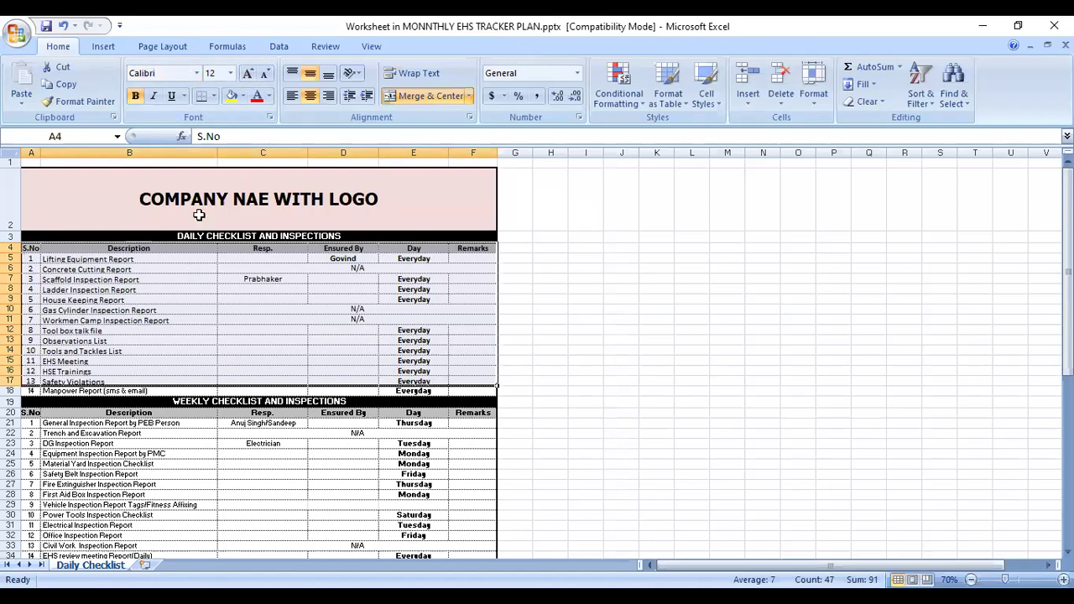
Adjust the font size of the selected daily checklist rows to 11
click(246, 72)
click(246, 72)
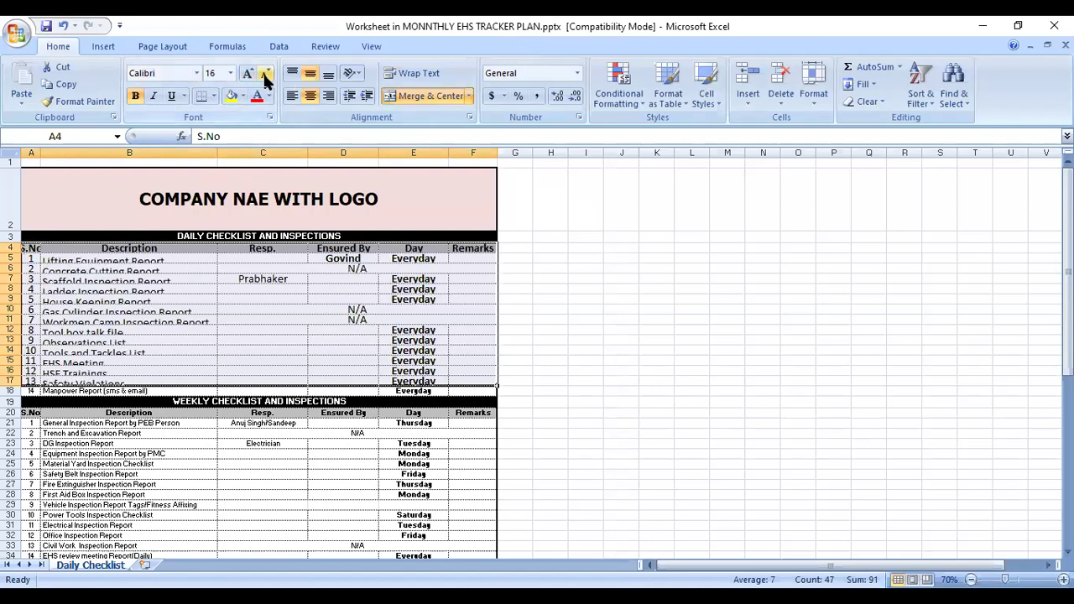
click(264, 73)
click(264, 73)
click(264, 73)
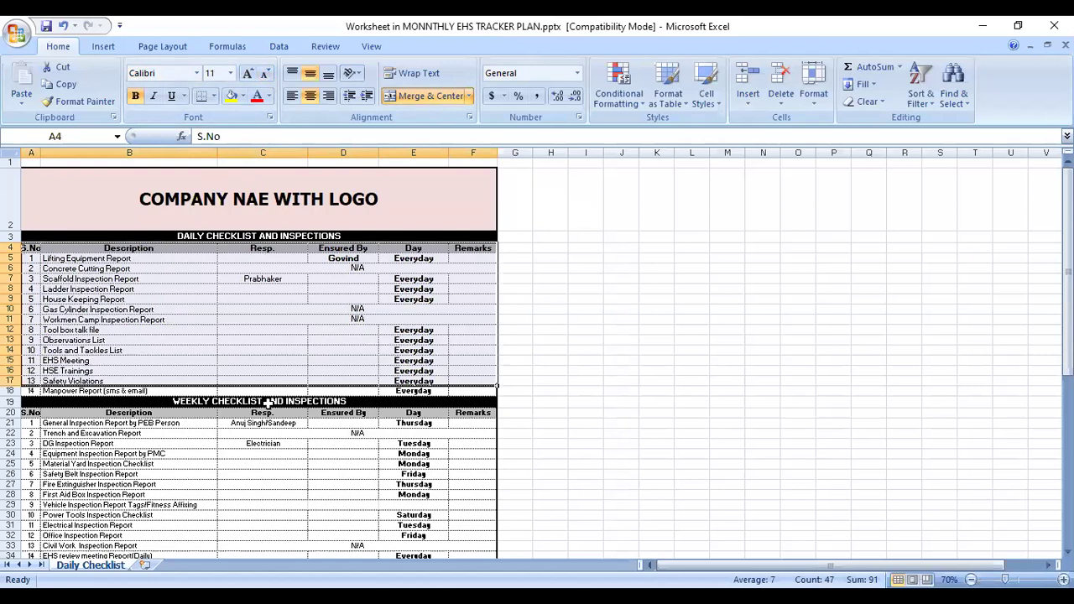
Enlarge the font of the weekly checklist entries in B21:F40 to size 20
click(267, 404)
drag(1069, 314, 1068, 321)
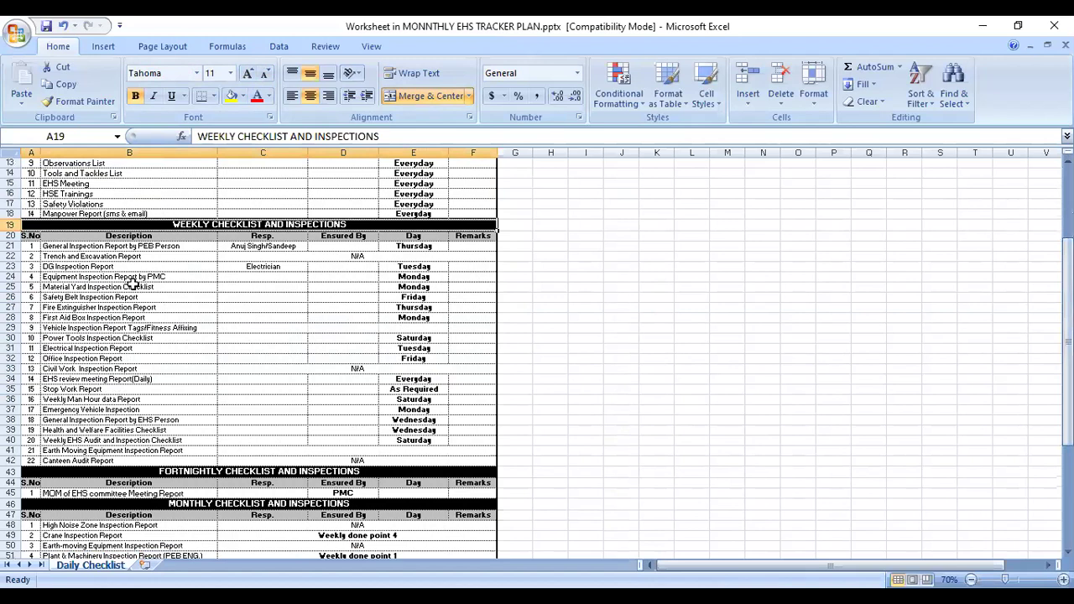
drag(46, 246, 347, 444)
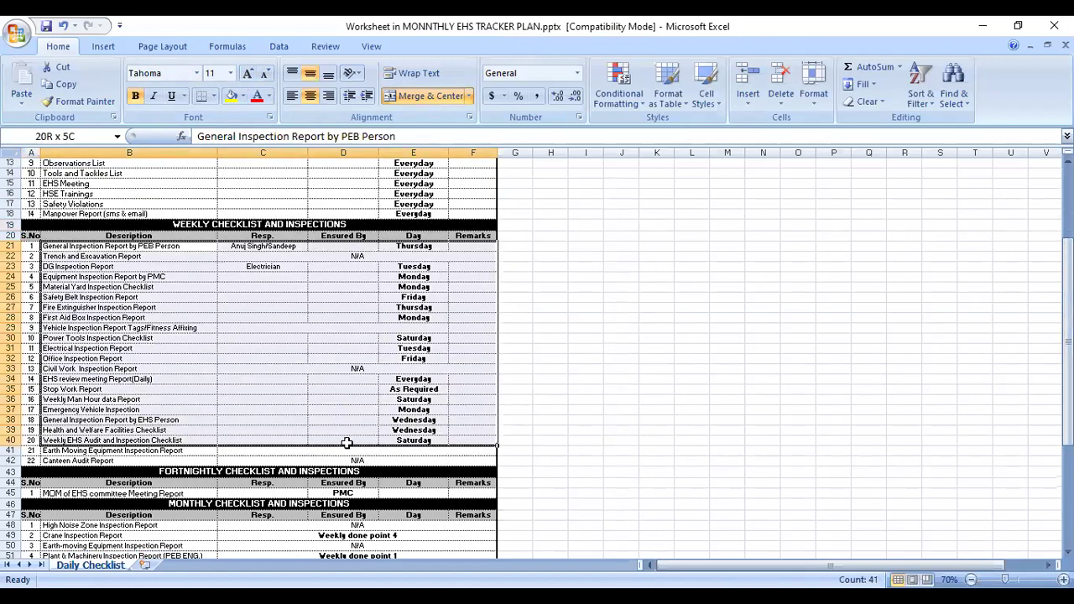
click(248, 76)
click(249, 76)
click(248, 76)
click(248, 76)
click(248, 76)
click(248, 76)
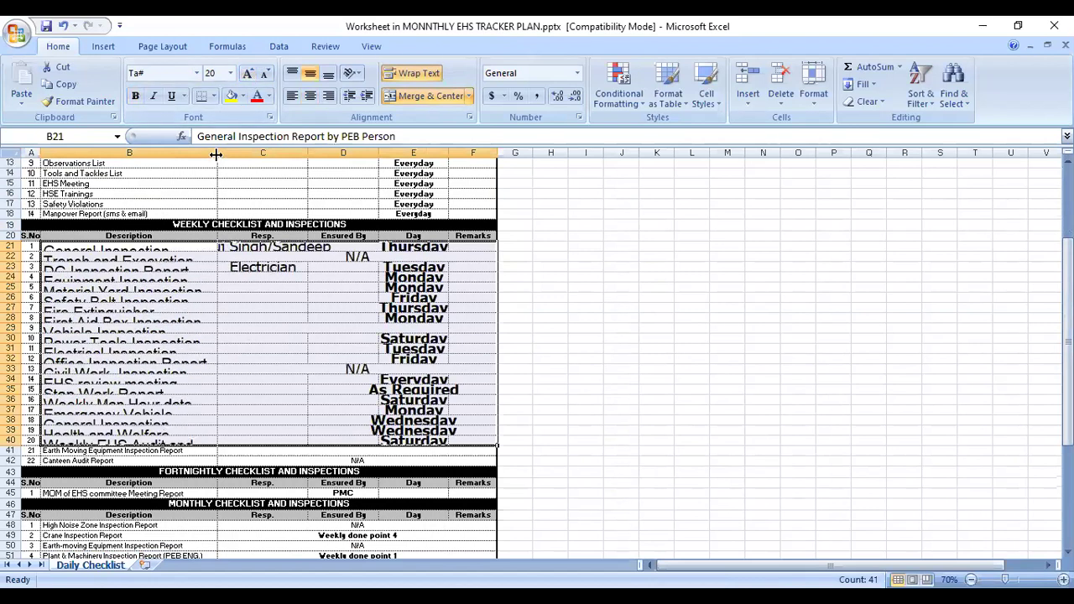
Widen the Description column and fit the height of row 21 to its text
drag(215, 155, 288, 155)
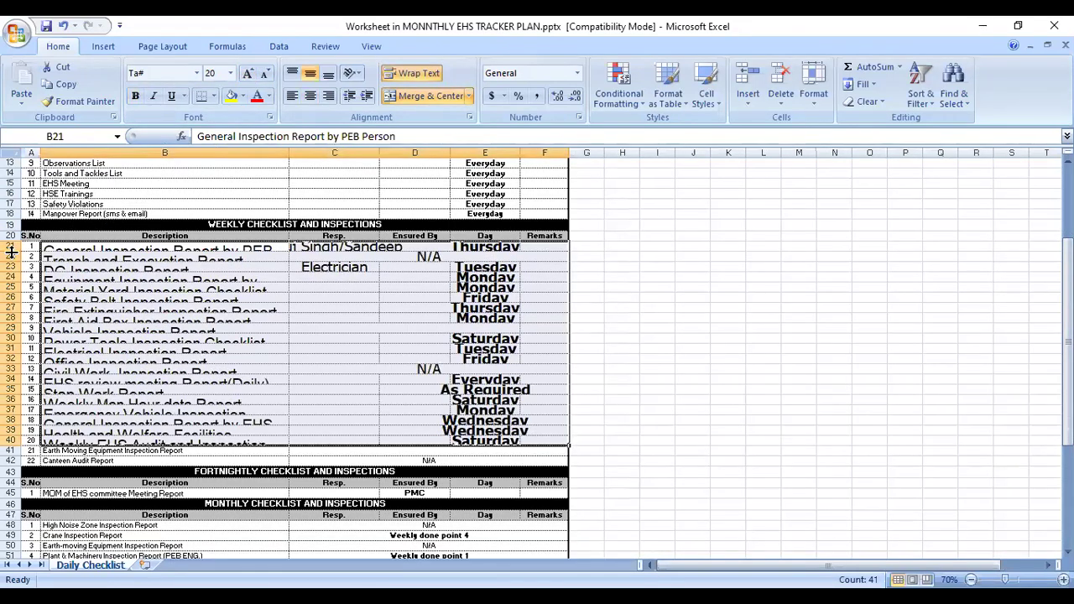
double_click(12, 251)
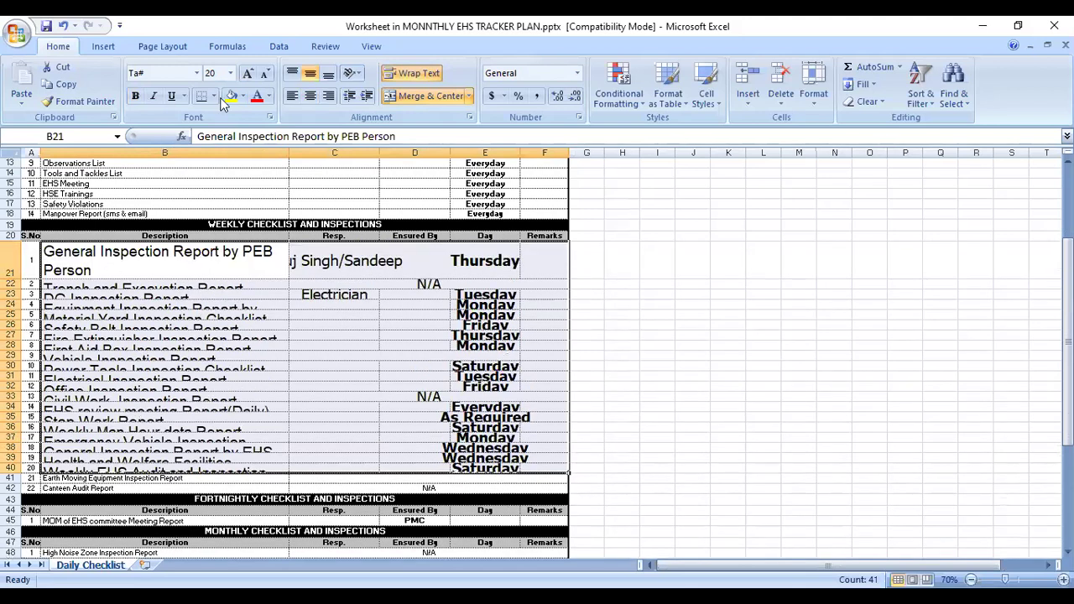
Reduce the font size of the weekly checklist entries in rows 21 to 40 to 12
click(265, 76)
click(265, 76)
click(265, 76)
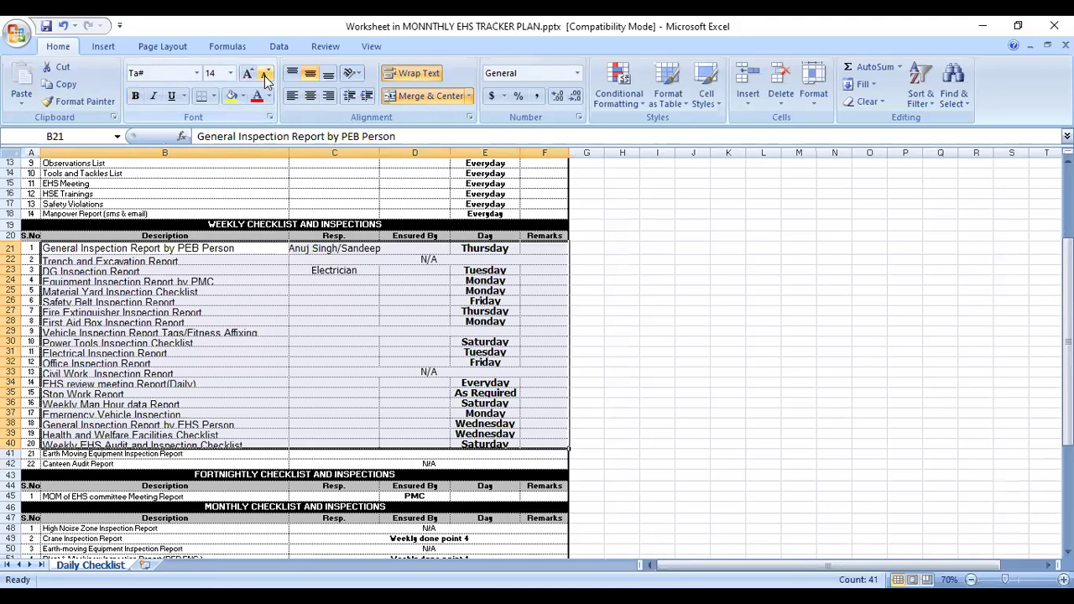
click(265, 75)
click(478, 339)
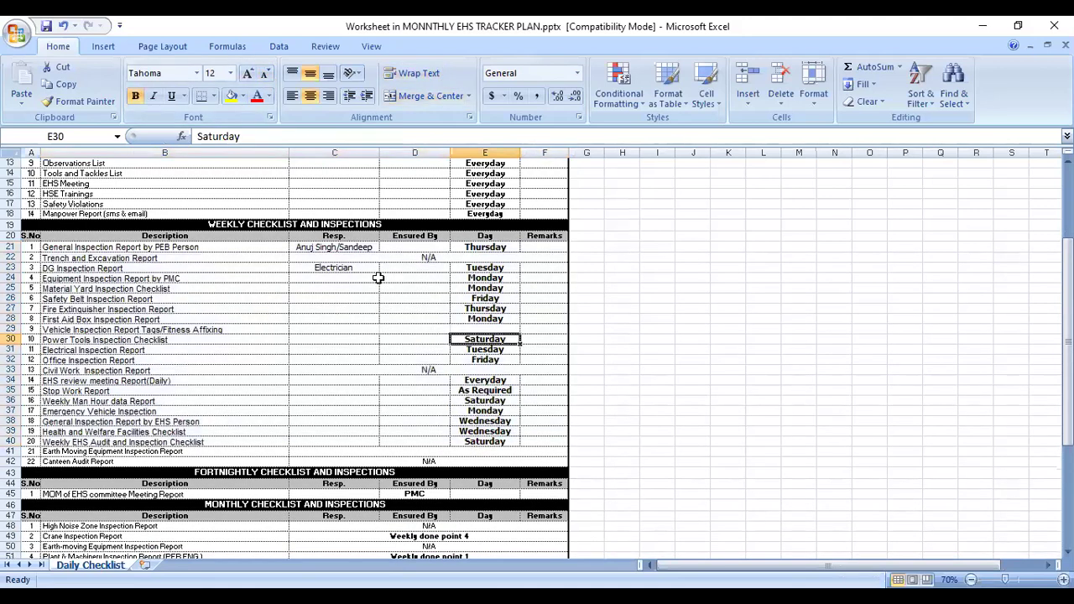
Enter the ensuring person's name in the Ensured By cell for General Inspection Report by PEB Person
double_click(328, 248)
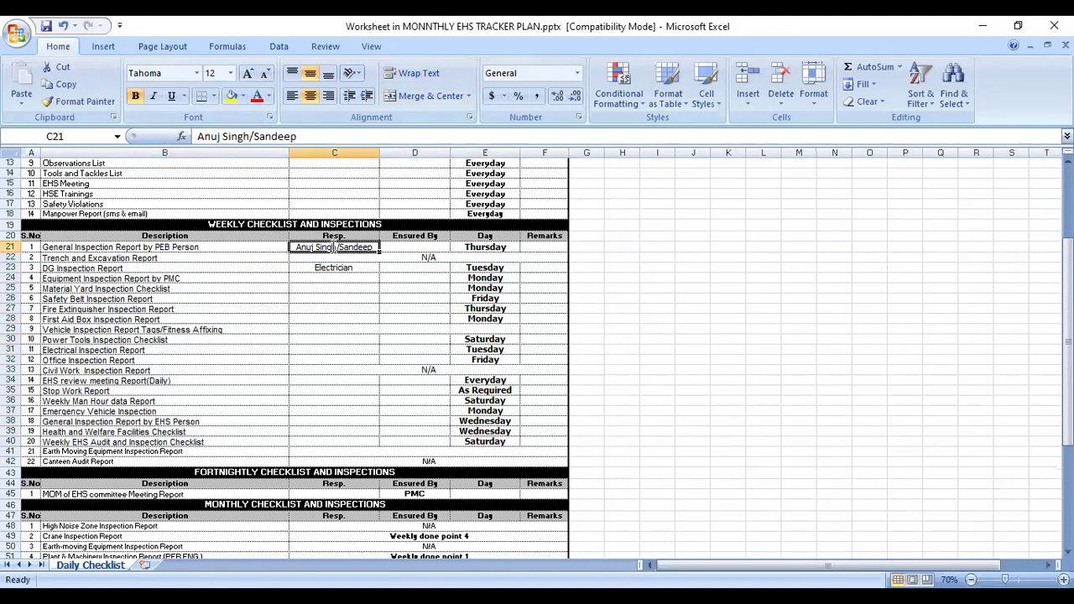
click(416, 248)
text(PRABHAKAR)
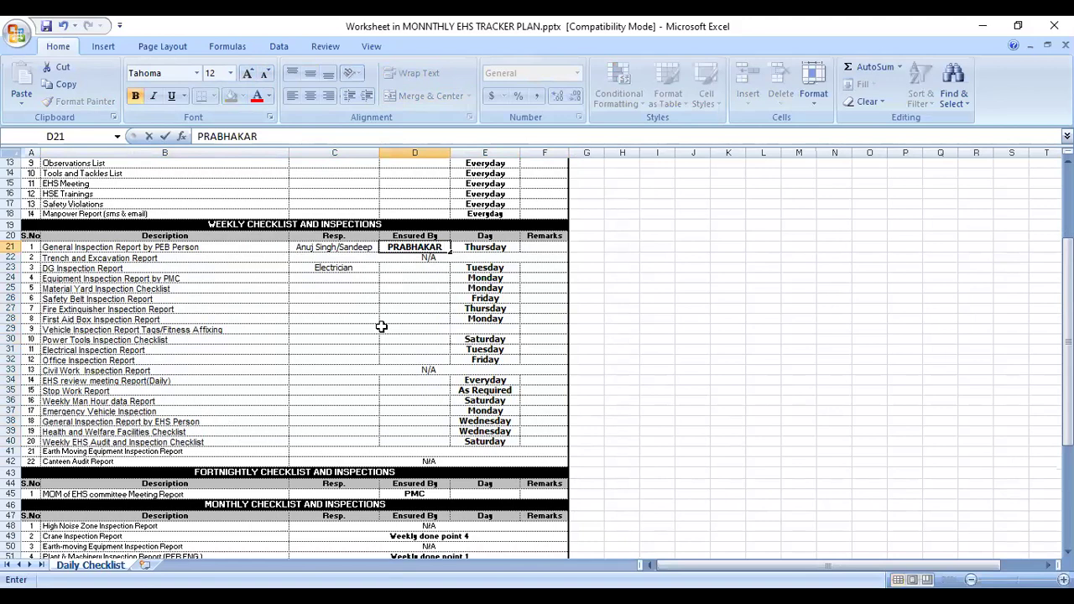
click(260, 227)
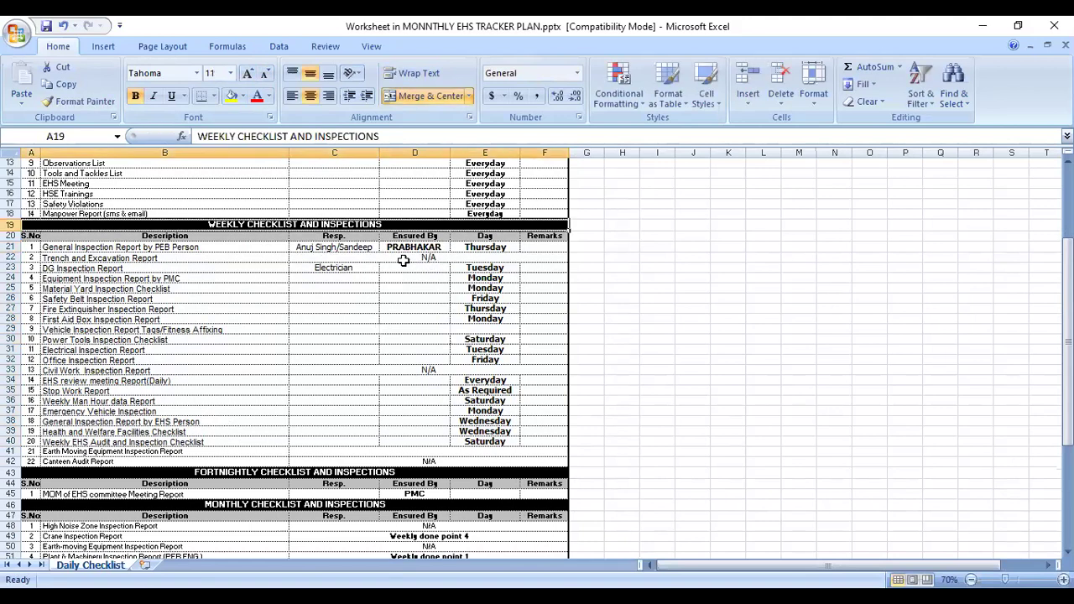
Review the weekly checklist items from General Inspection Report by PEB Person down to Emergency Vehicle Inspection
click(219, 251)
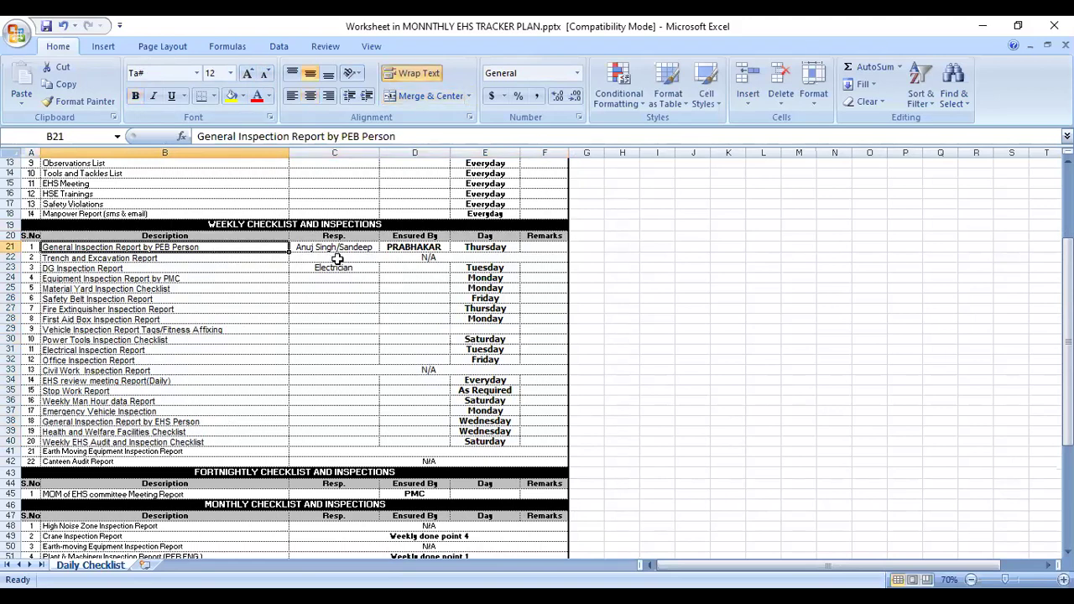
click(406, 249)
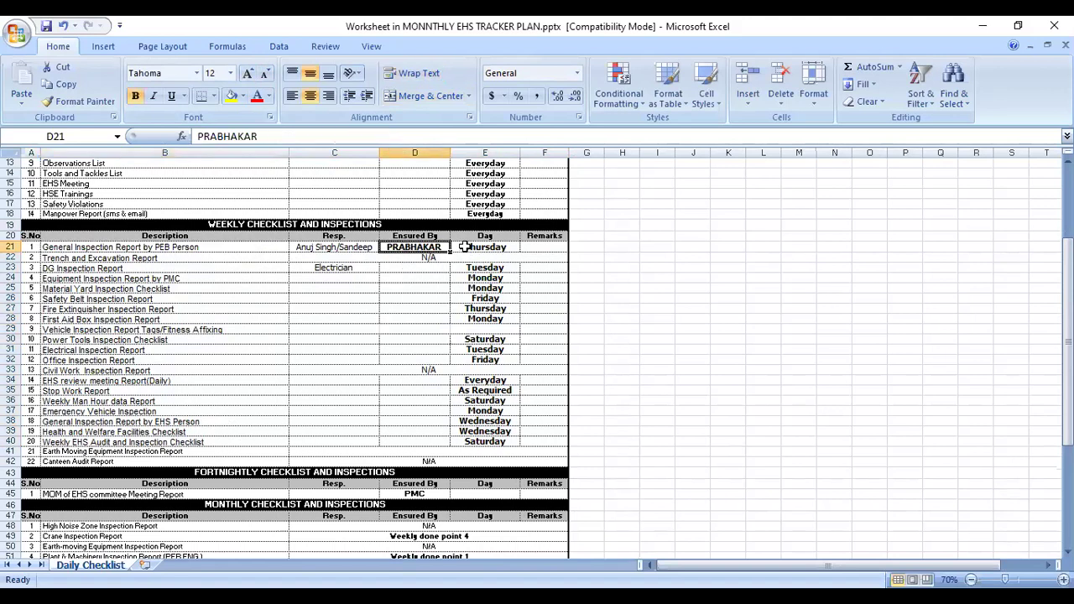
click(464, 247)
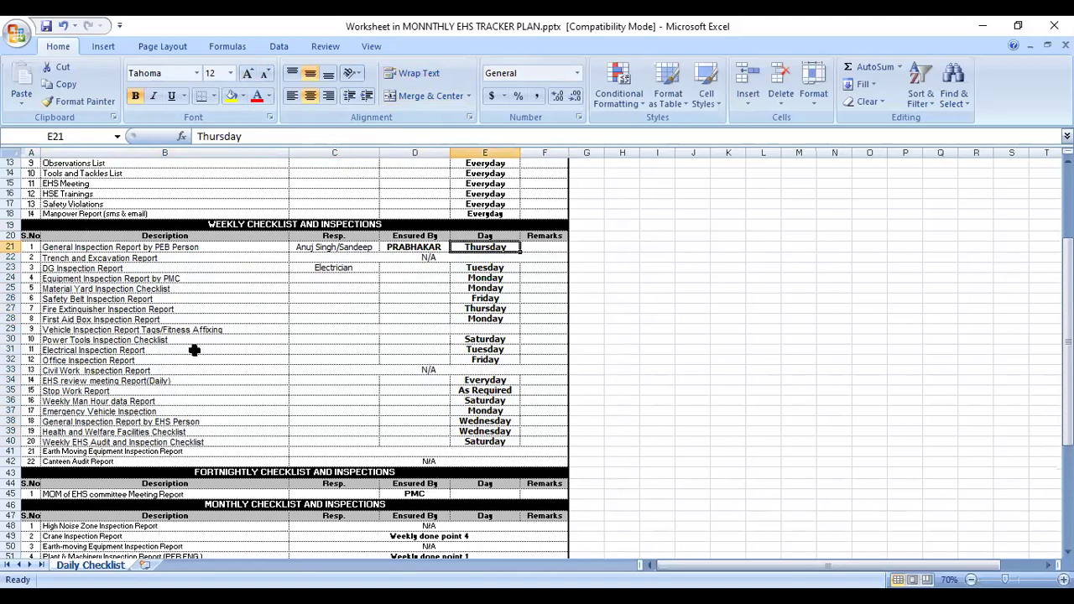
click(215, 260)
key(Down)
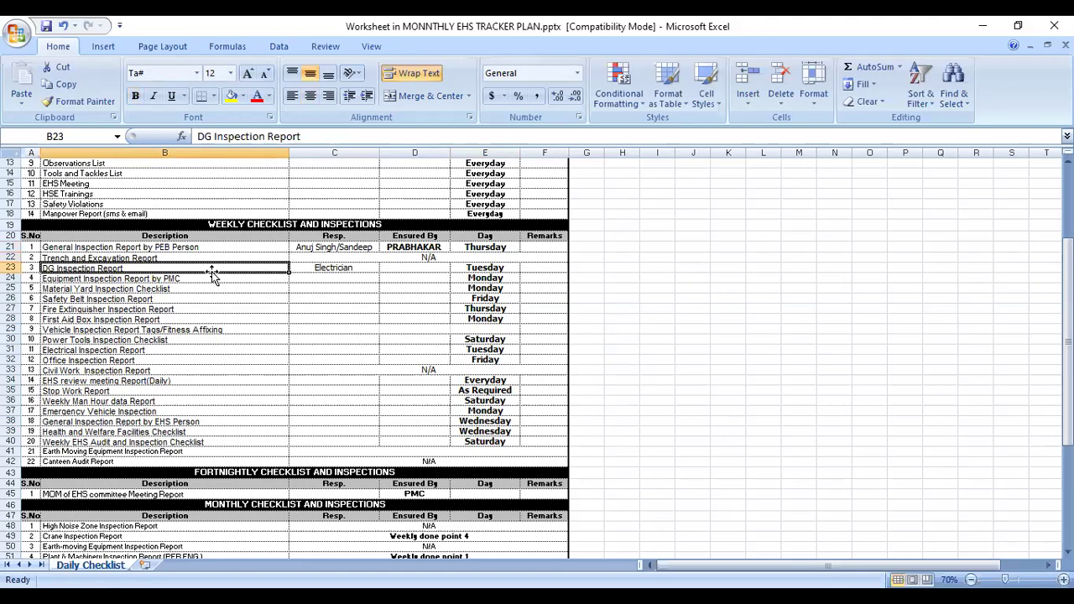
click(213, 289)
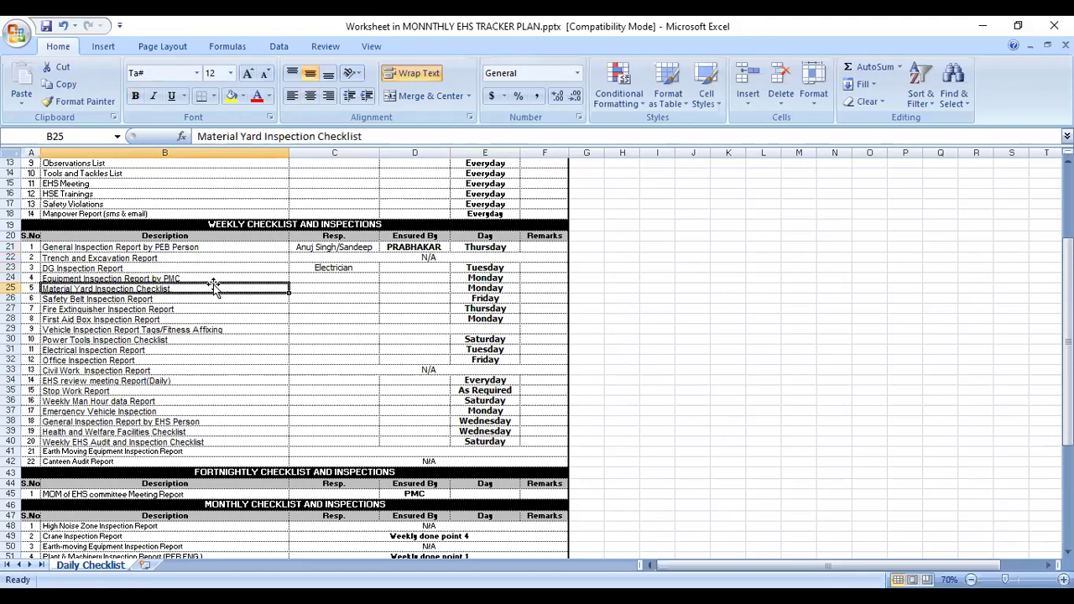
click(211, 302)
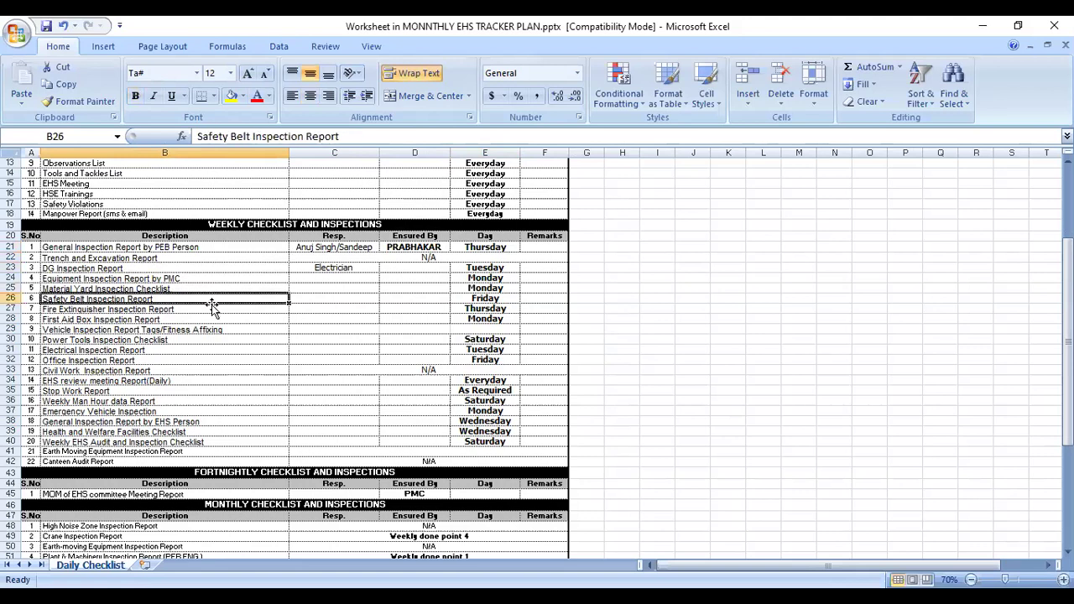
click(216, 322)
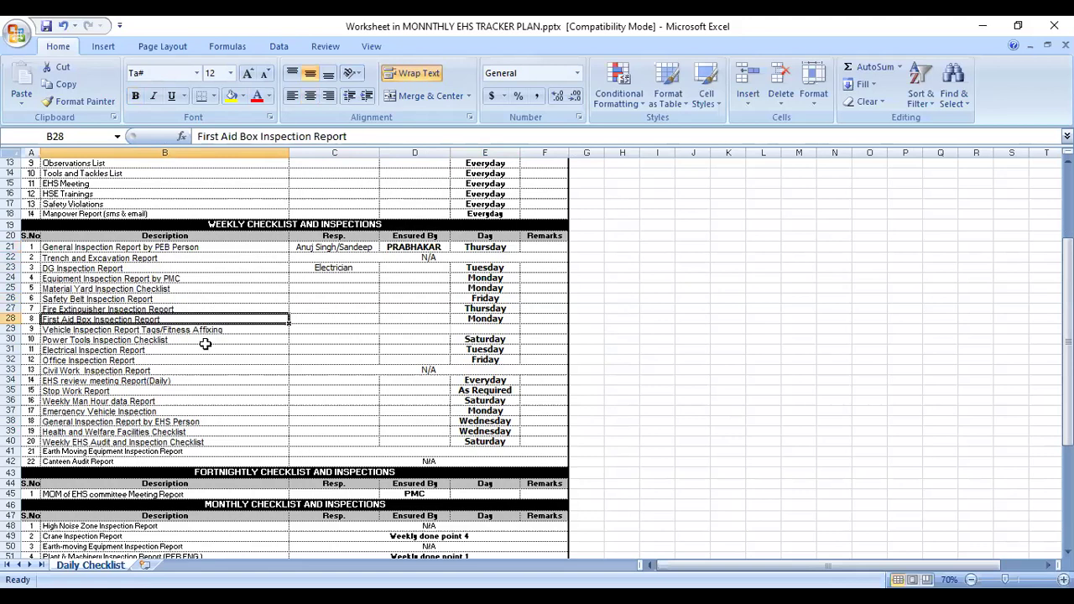
click(204, 341)
click(198, 360)
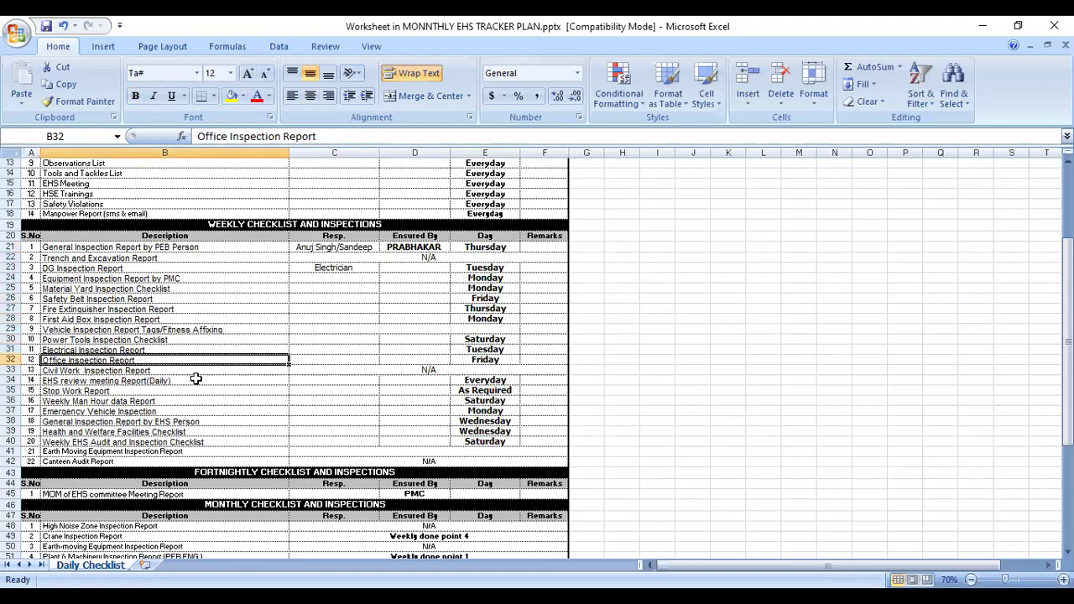
click(199, 382)
click(194, 401)
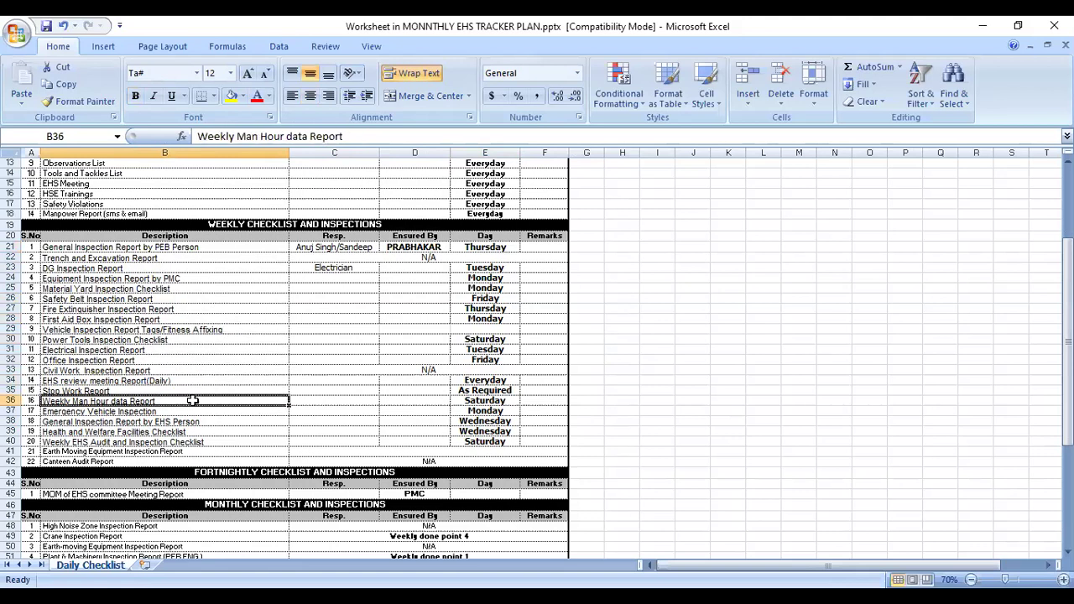
click(204, 414)
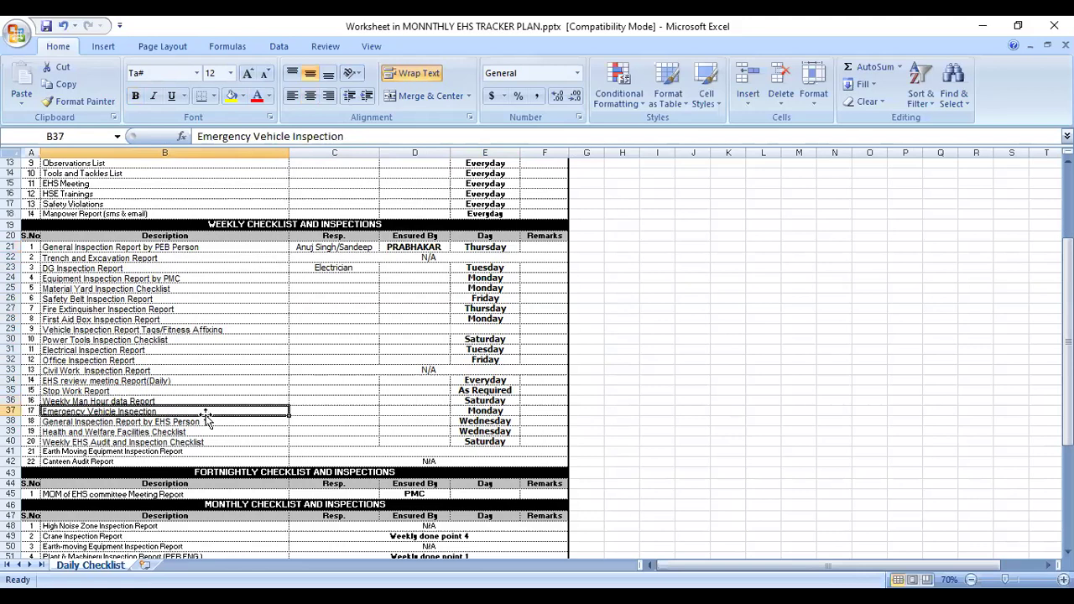
Fill in the responsible person's name and the ensuring person's name for Stop Work Report in row 35
click(182, 391)
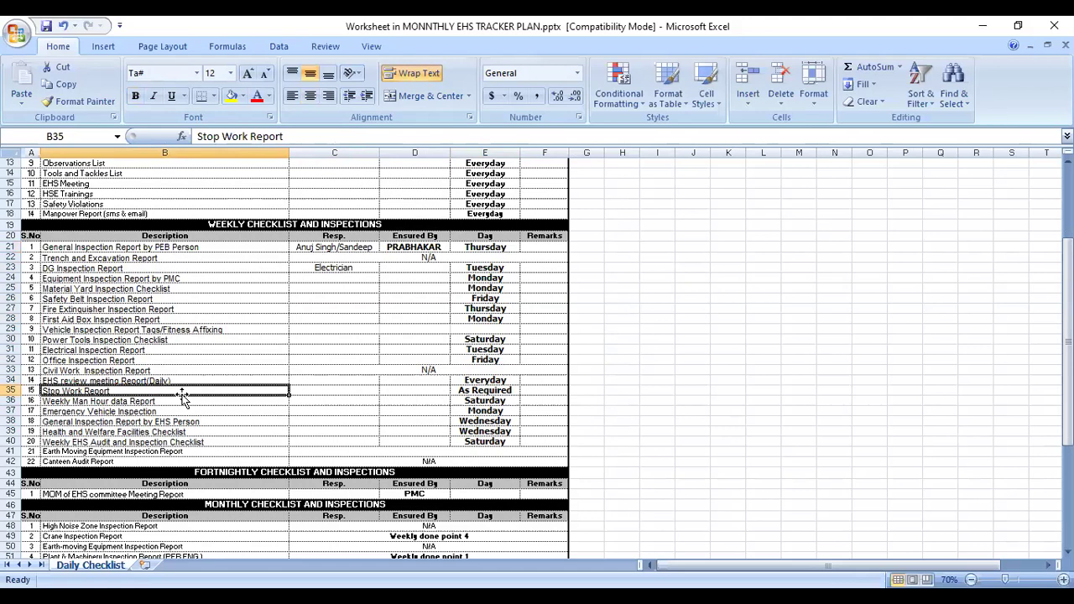
click(322, 391)
text(PRABHaker)
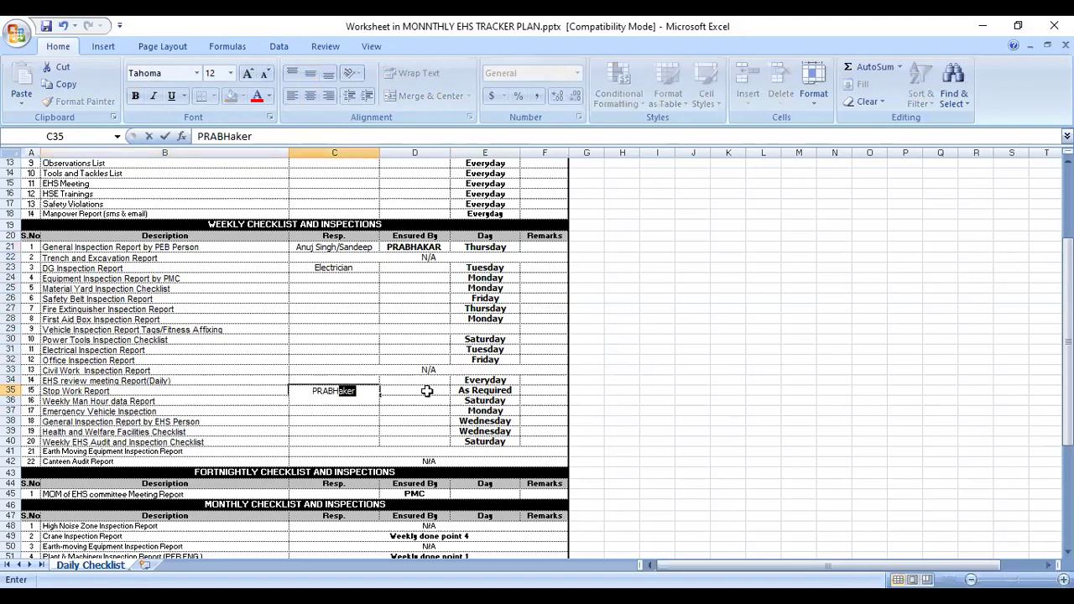
click(426, 391)
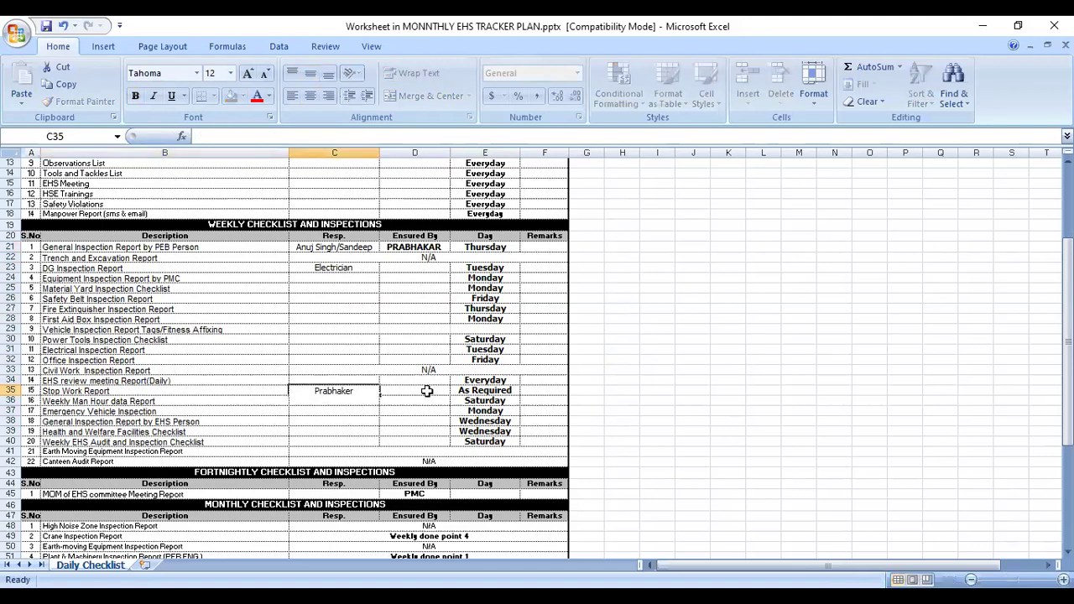
text(GOVIND)
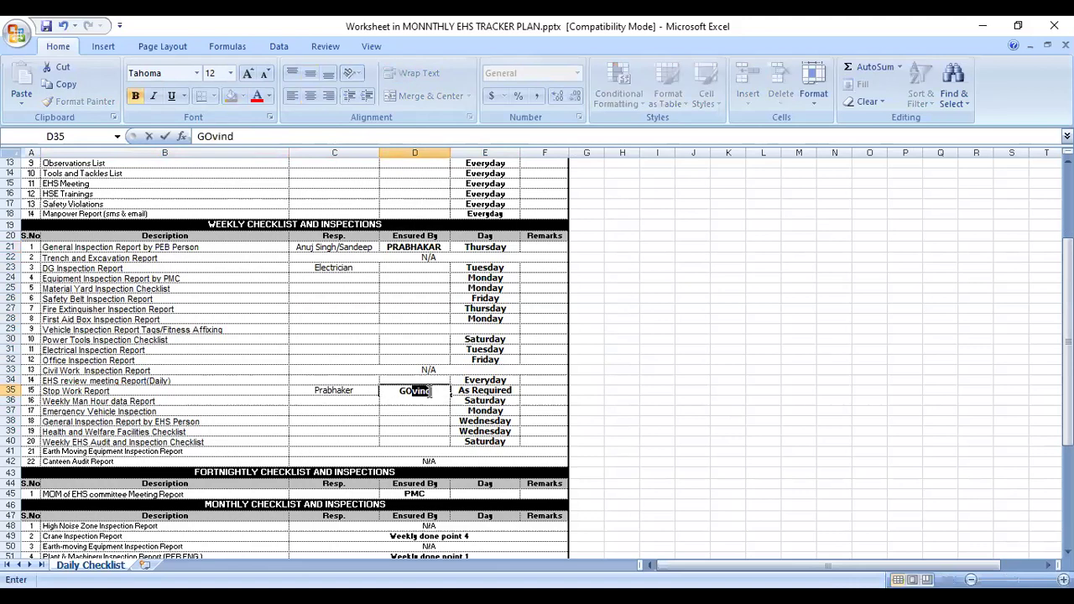
click(496, 411)
click(485, 393)
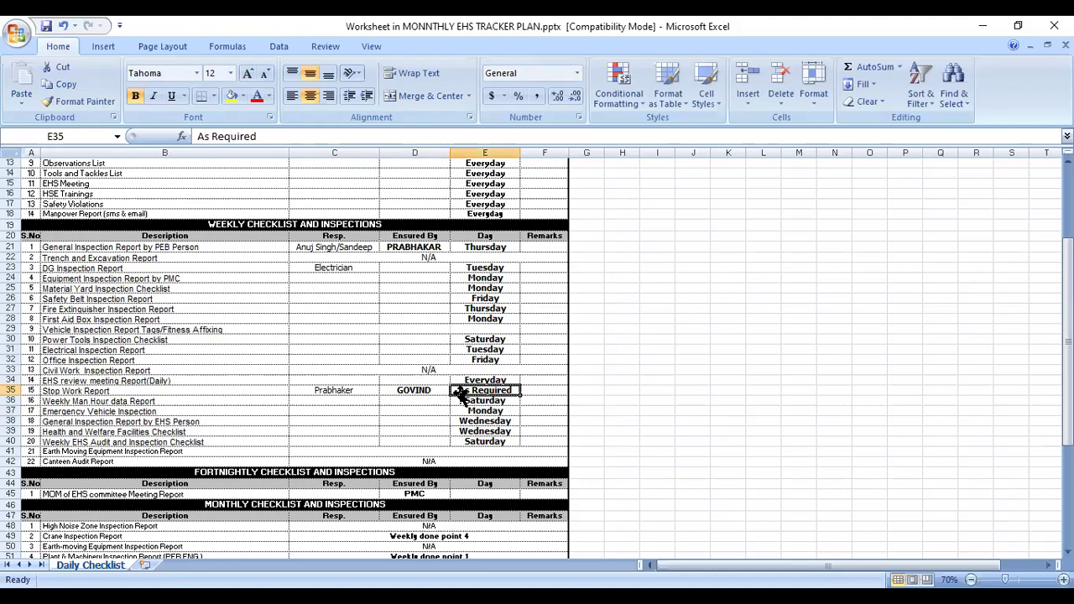
click(217, 423)
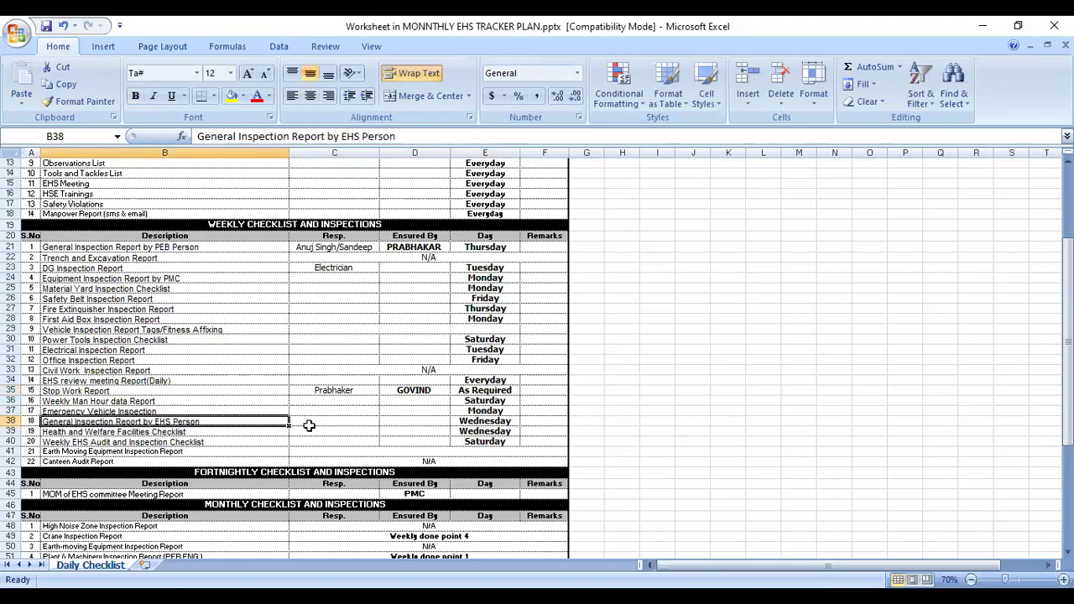
Review the last weekly checklist items and enter the responsible person's name for MOM of EHS committee Meeting Report in the fortnightly checklist
click(233, 441)
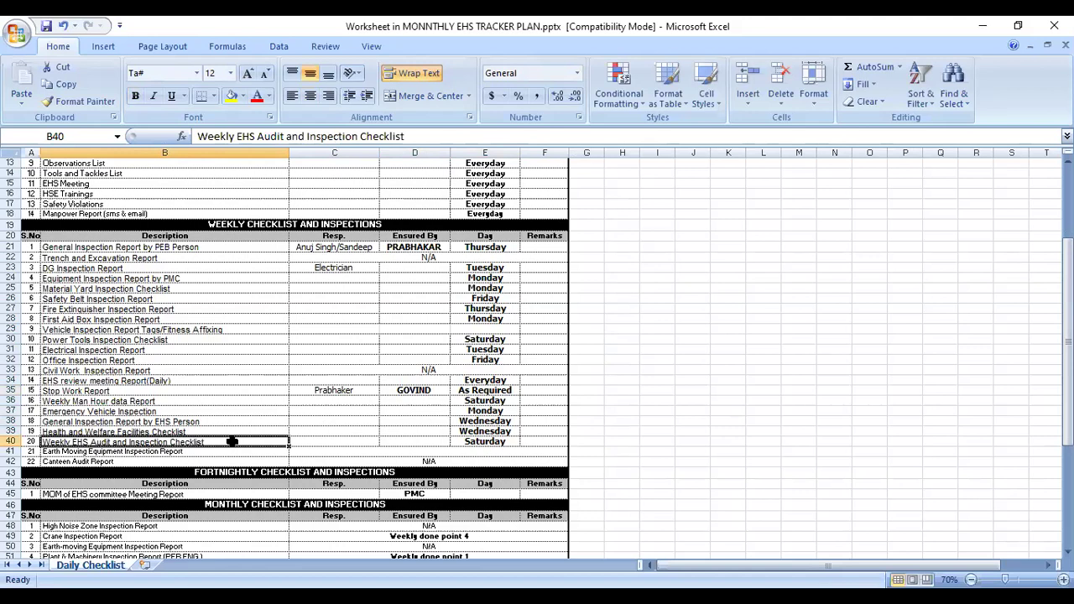
click(251, 453)
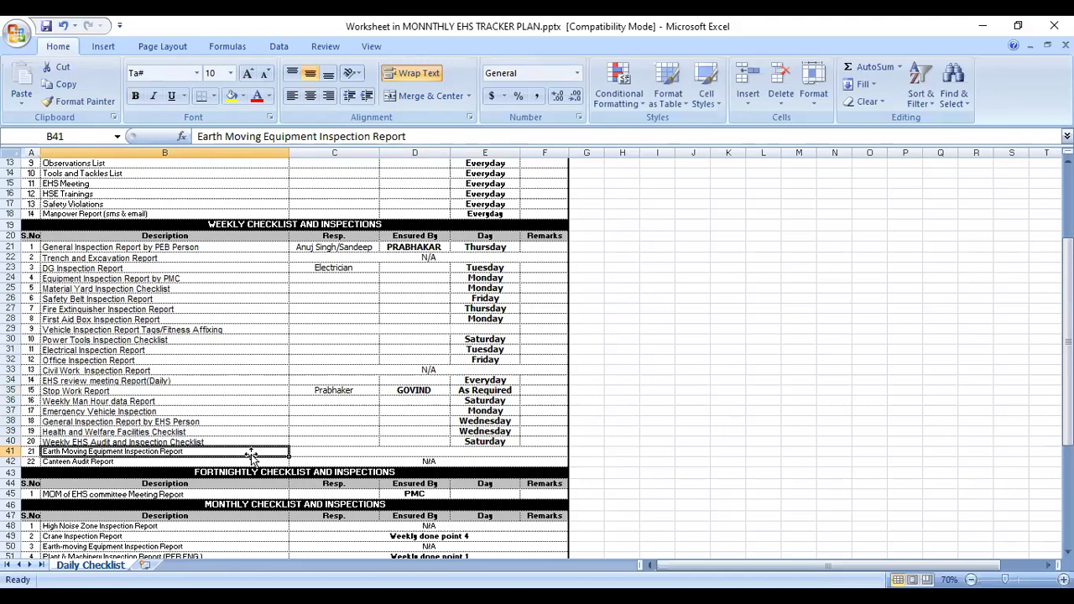
click(376, 451)
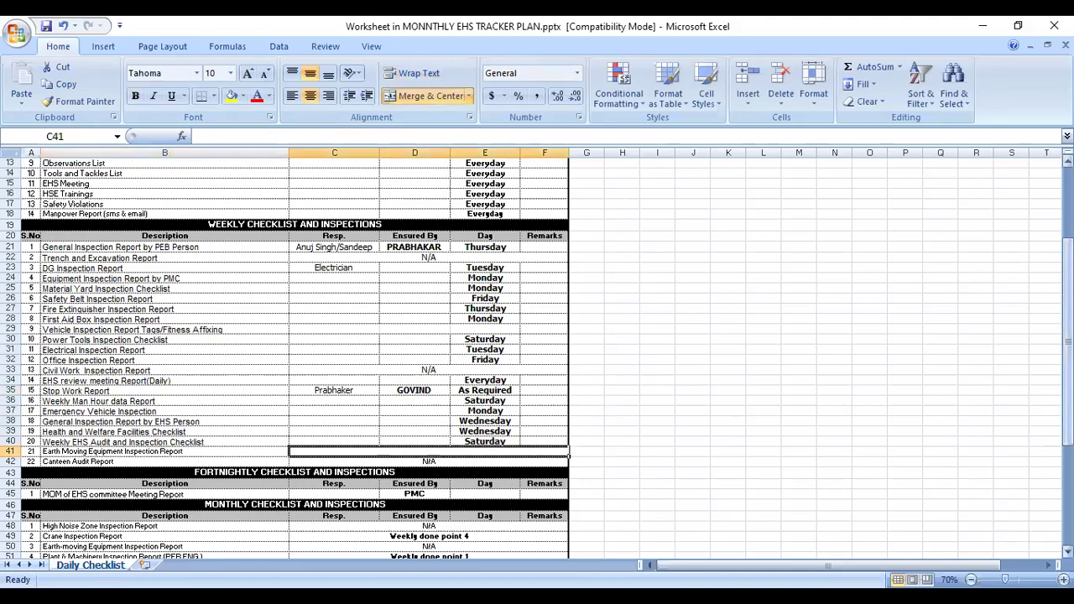
drag(1067, 323, 1067, 349)
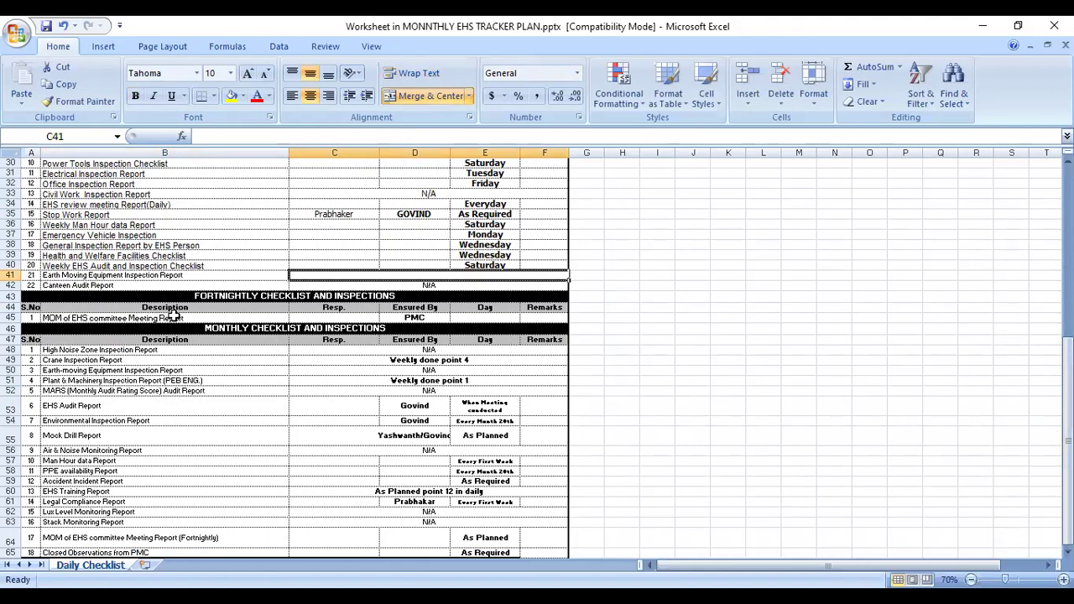
click(206, 319)
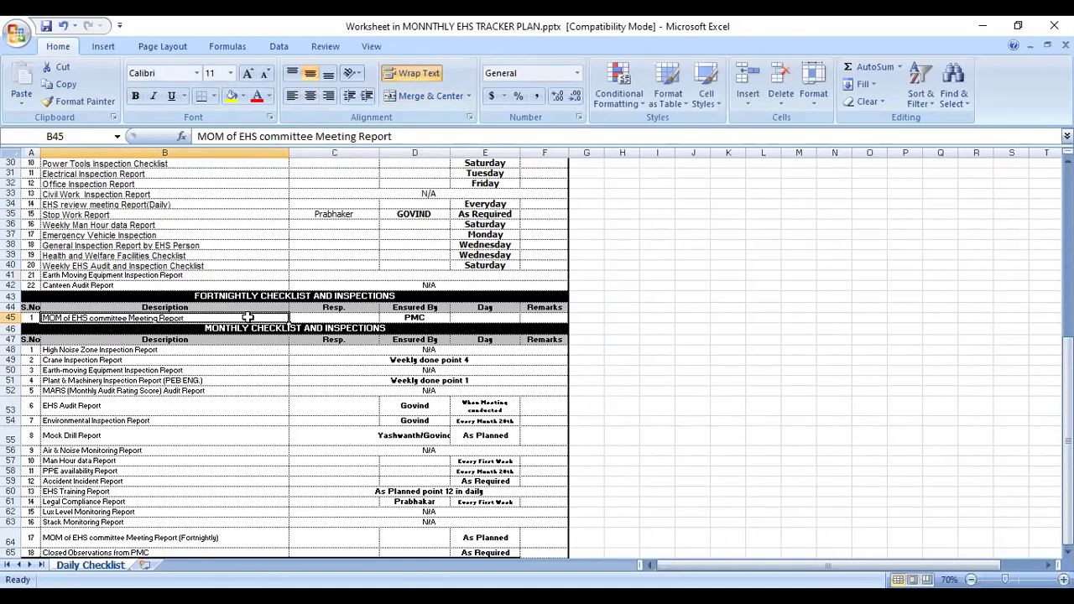
click(345, 317)
text(PRAbhaker)
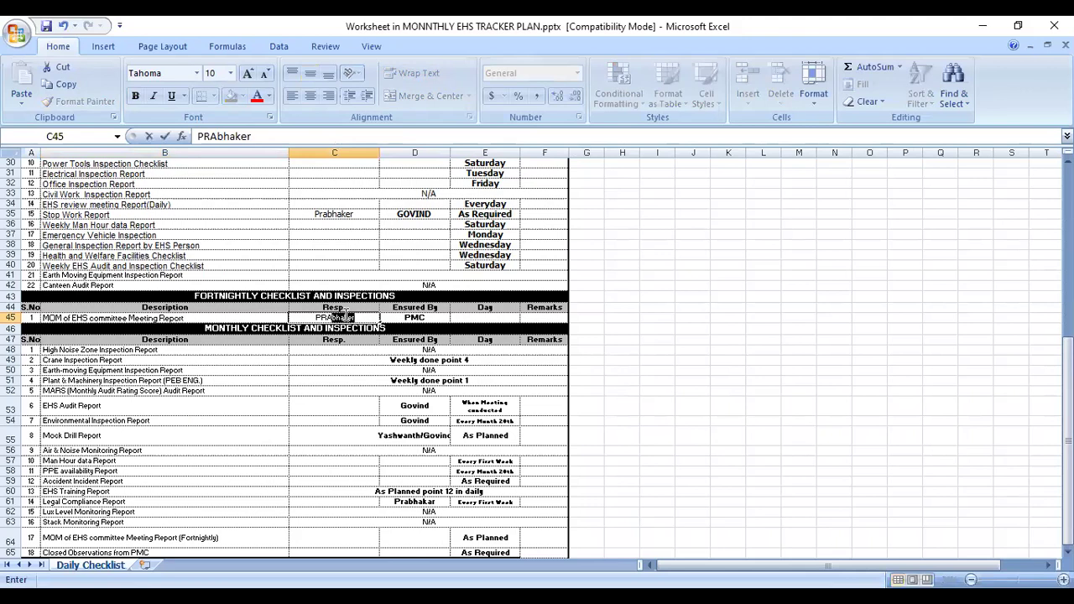
click(436, 319)
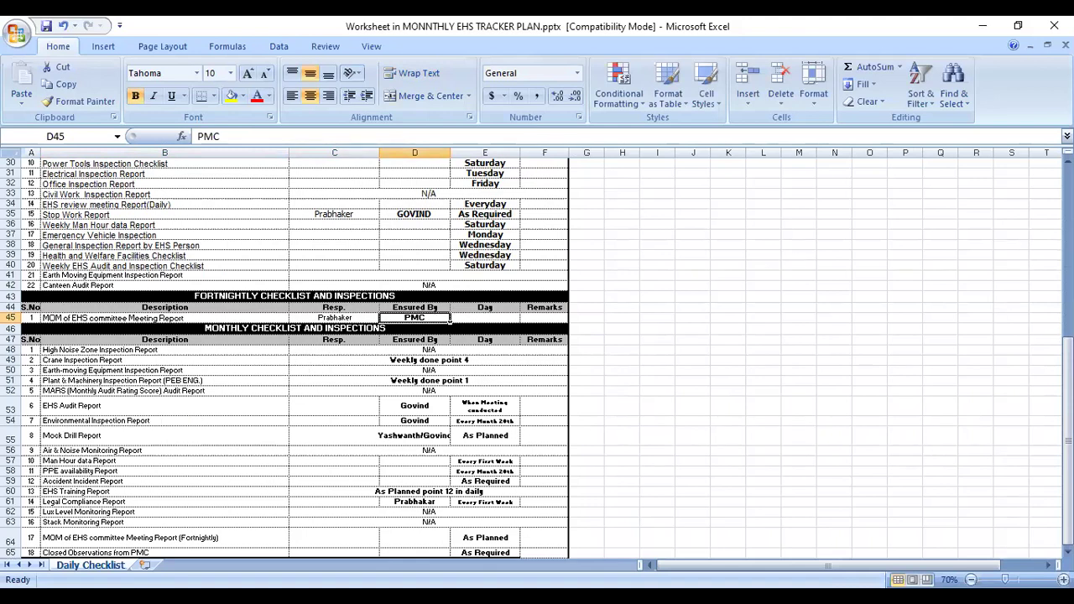
Increase the font size of the monthly checklist descriptions from High Noise Zone Inspection Report through EHS Training Report by two steps
drag(113, 350, 125, 492)
click(247, 73)
click(247, 74)
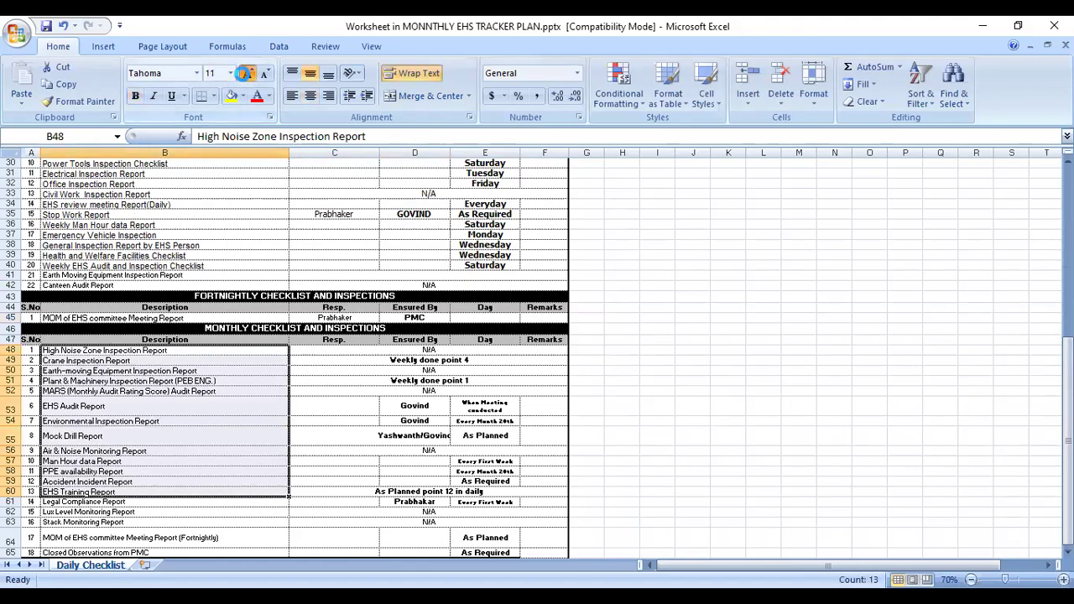
click(205, 461)
Review the monthly checklist's report descriptions, ensuring persons and scheduled days from High Noise Zone Inspection Report down to the end of the list
click(196, 351)
key(Down)
key(Down)
key(Down)
key(Down)
key(Down)
key(Down)
key(Down)
key(Down)
key(Down)
key(Down)
key(Down)
key(Down)
key(Down)
key(Down)
key(Down)
key(Down)
key(Down)
key(Down)
key(Down)
key(Down)
key(Down)
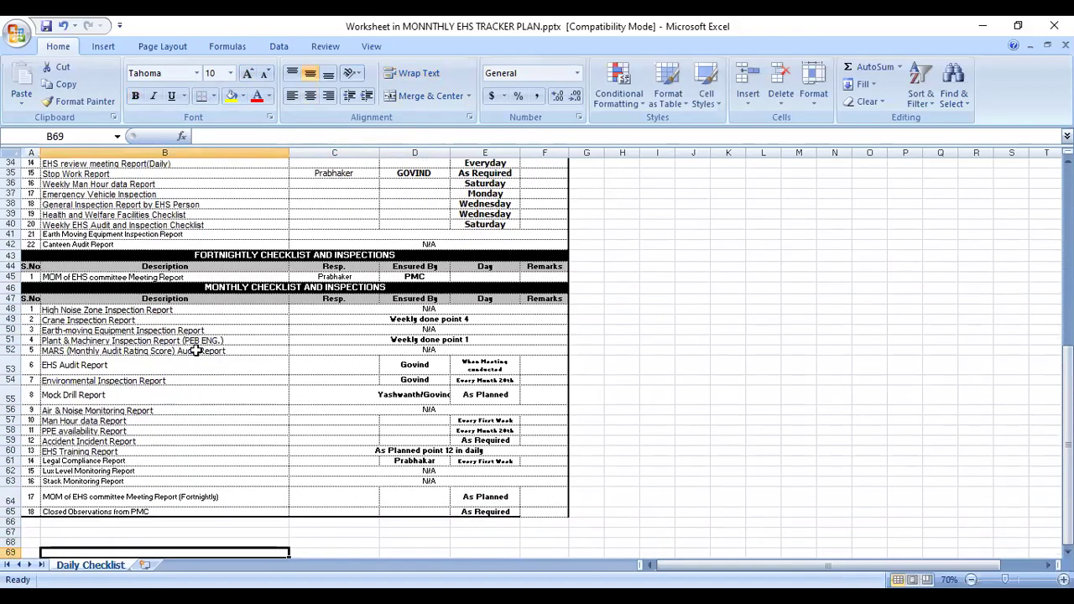
key(Down)
key(Down)
key(Up)
key(Up)
key(Up)
key(Up)
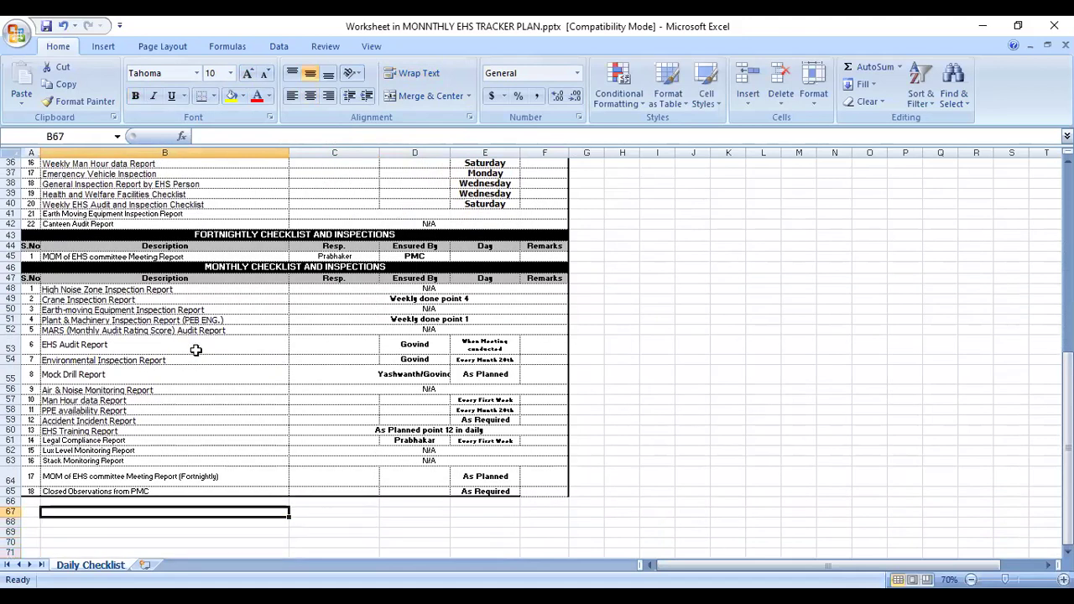
key(Up)
key(Up)
click(369, 296)
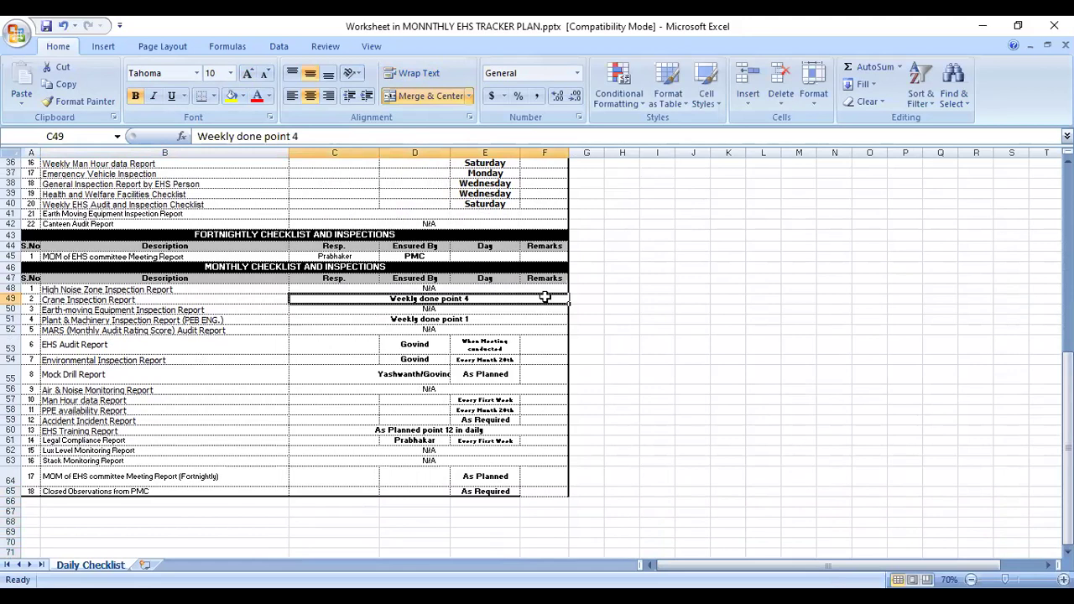
drag(545, 310, 544, 472)
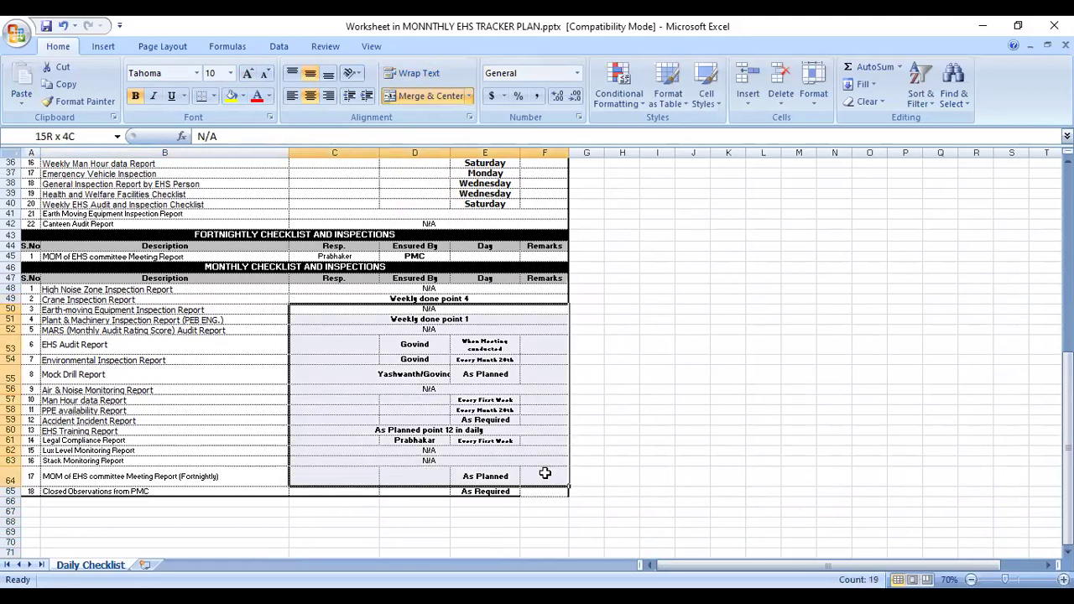
drag(537, 389, 545, 438)
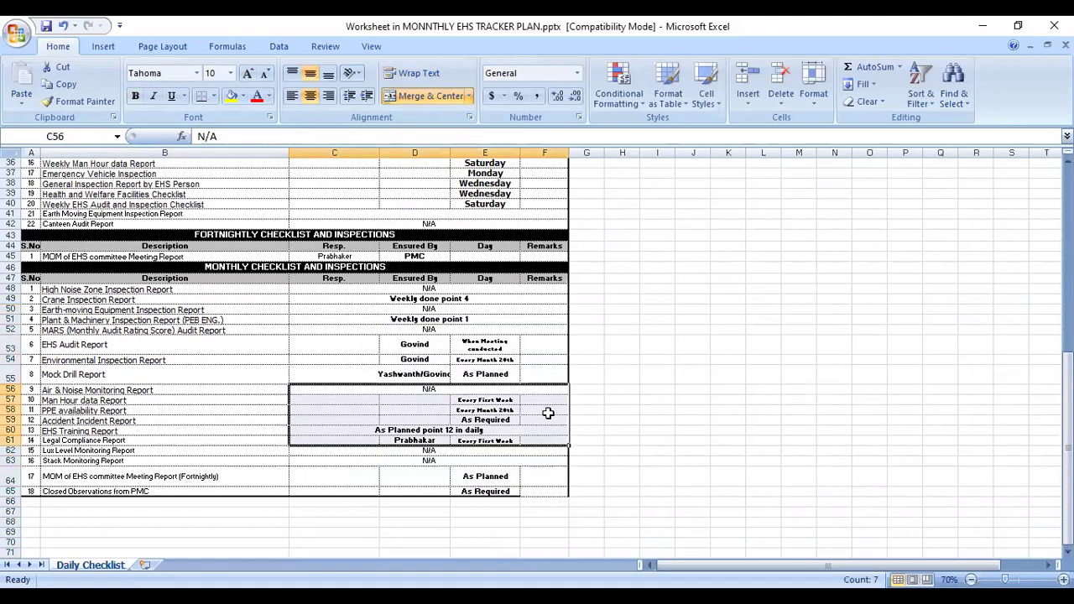
click(172, 439)
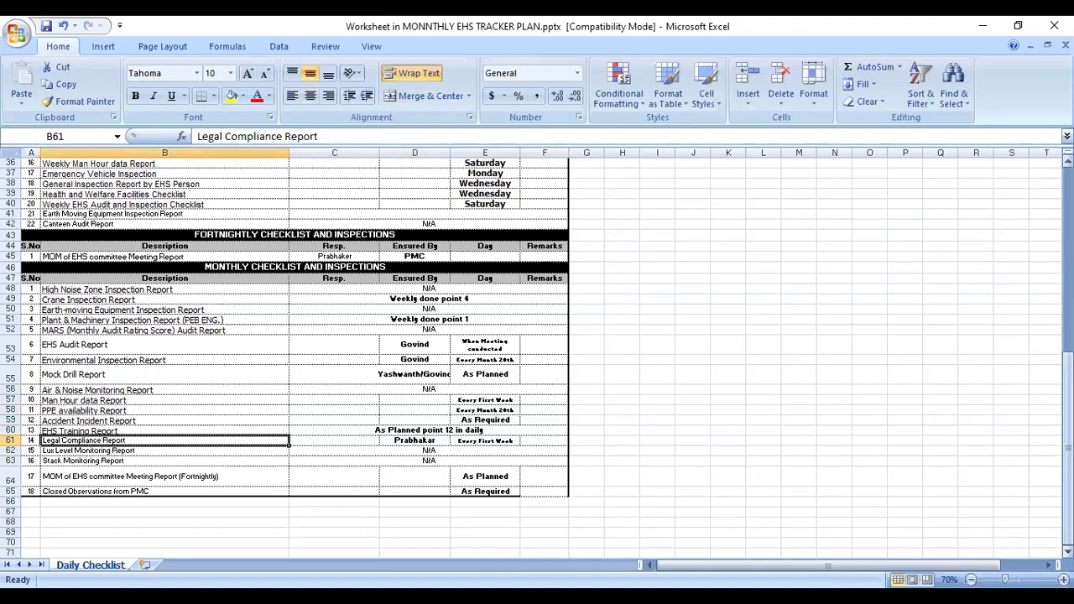
scroll(602, 282, up, 12)
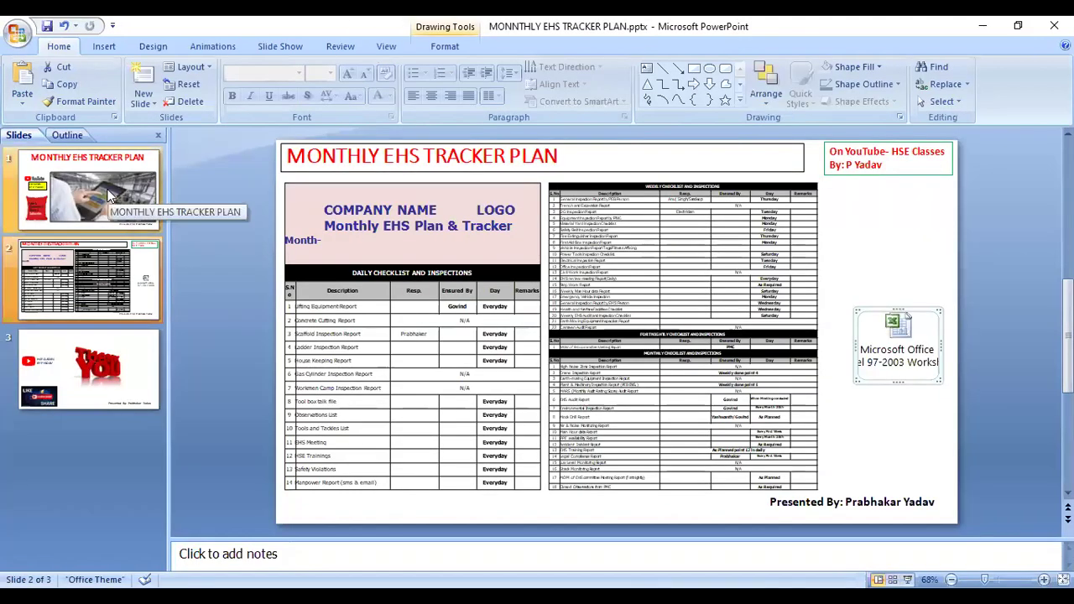
Go to the MONTHLY EHS TRACKER PLAN title slide in PowerPoint and start the slide show from it
click(107, 195)
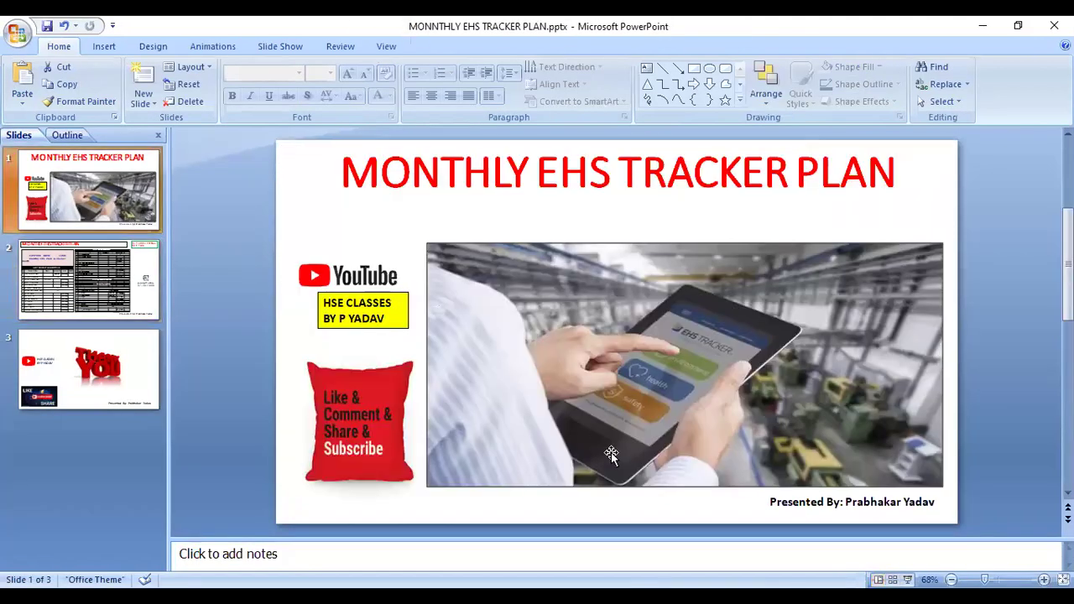
click(907, 580)
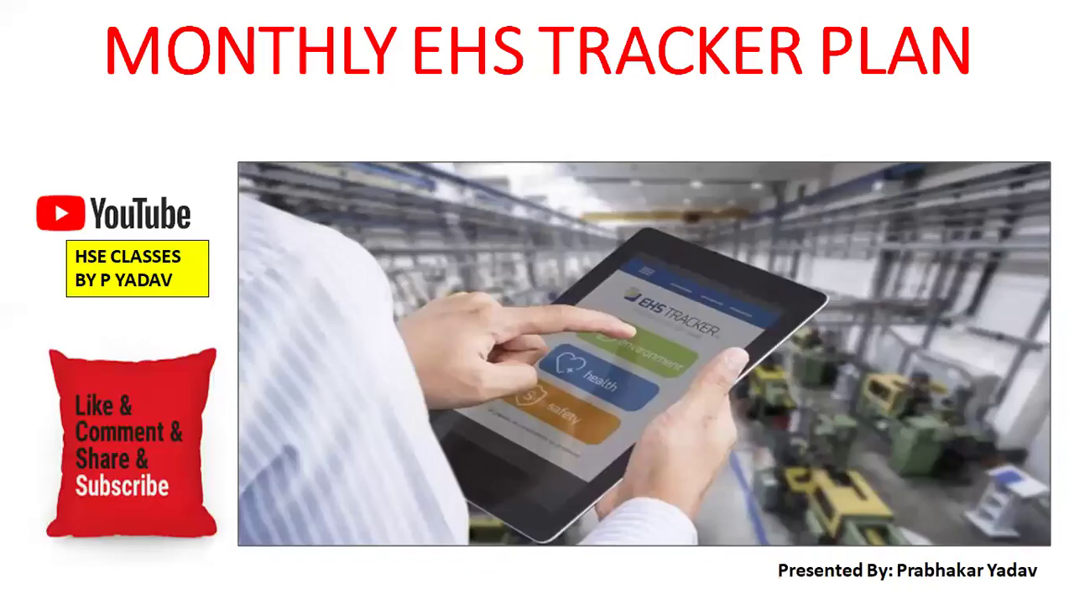